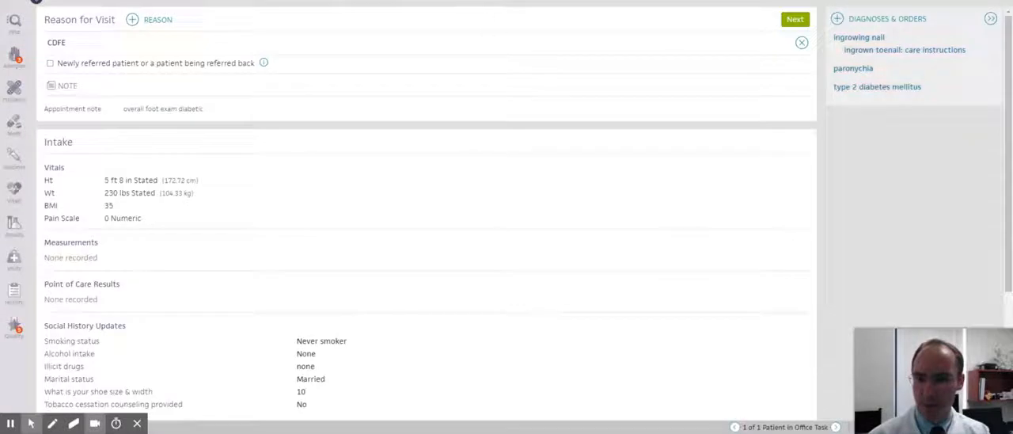
Go through the History of Present Illness and Review of Systems, and continue to the Physical Exam.
left_click(461, 3)
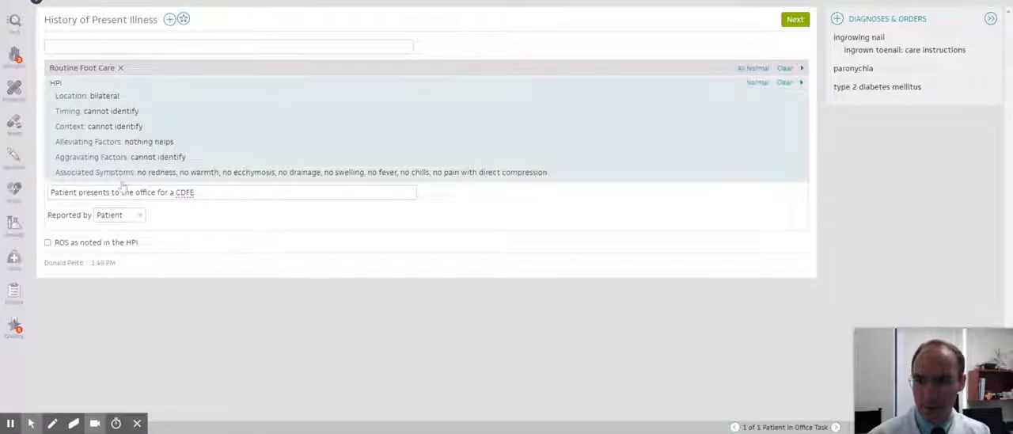
left_click(179, 197)
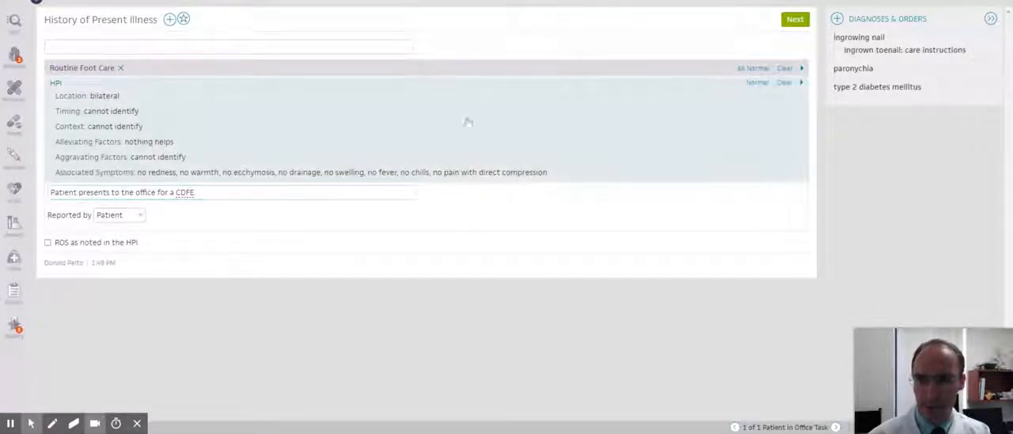
left_click(794, 19)
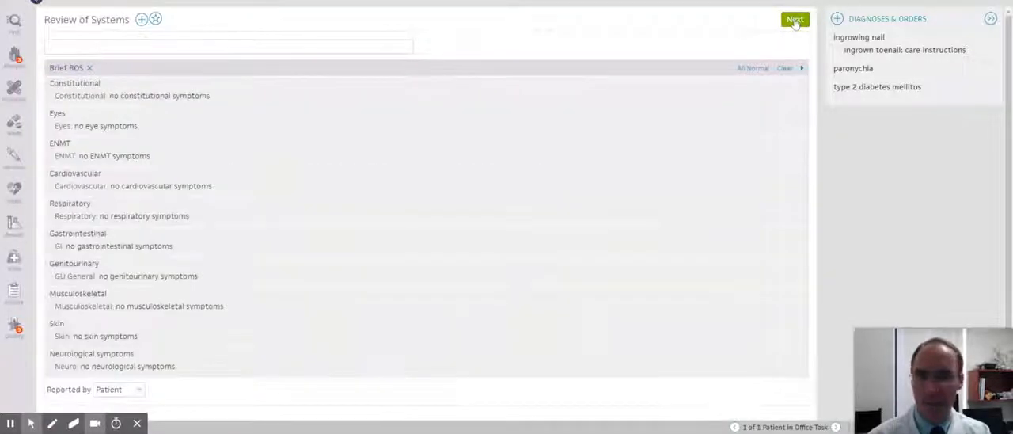
left_click(794, 20)
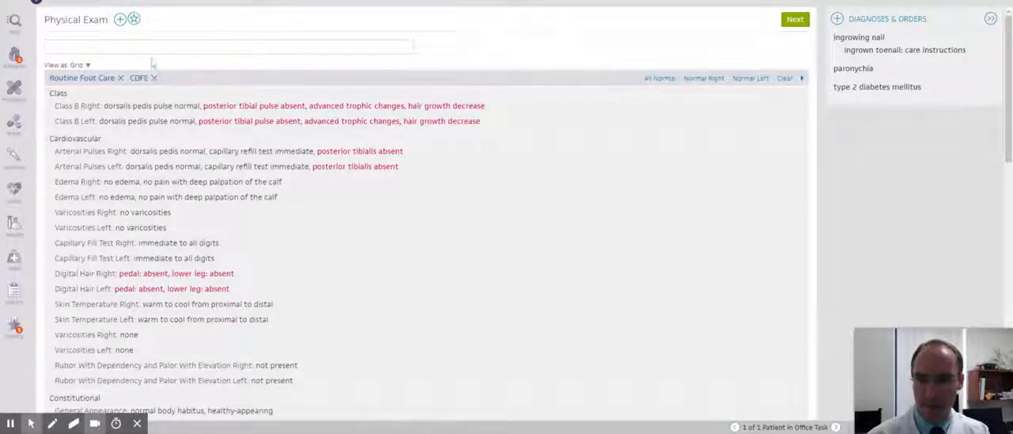
Look through the available exam finding templates, and remove the Routine Foot Care template from the Physical Exam, keeping CDFE.
left_click(120, 21)
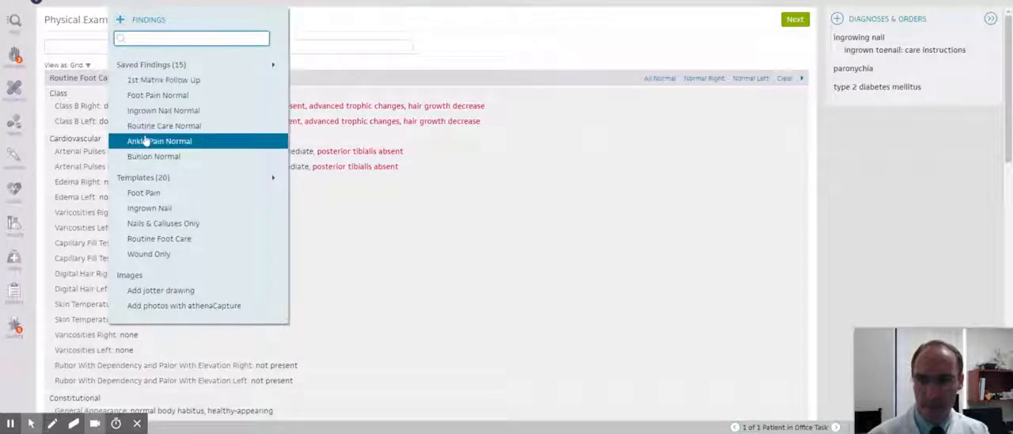
left_click(146, 179)
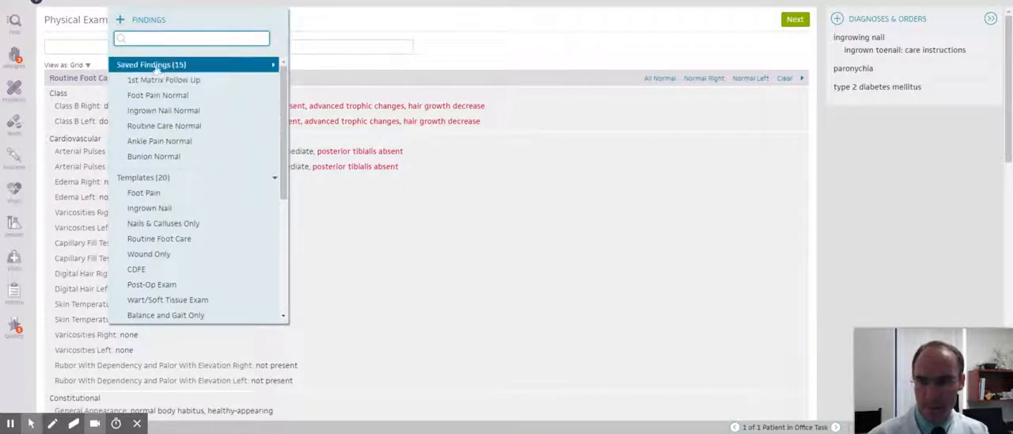
left_click(94, 49)
left_click(120, 78)
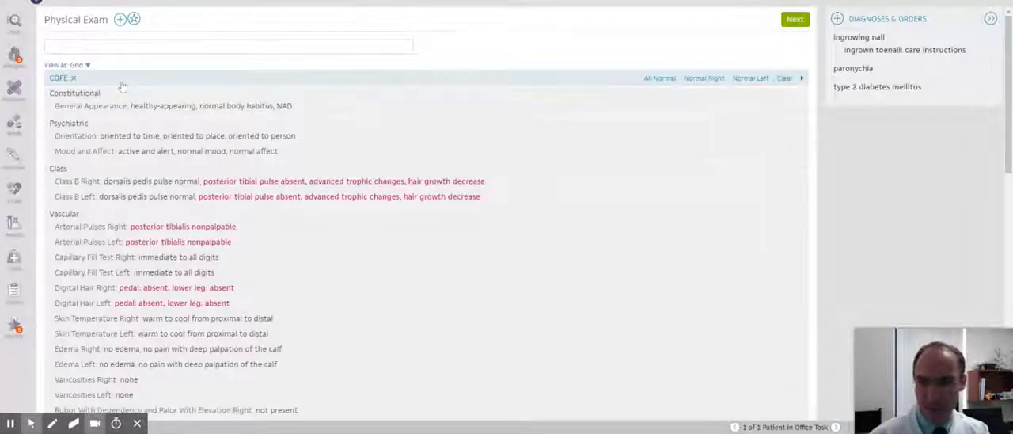
Expand the Constitutional, Psychiatric and Class sections of the CDFE exam and review their selected findings.
left_click(269, 114)
scroll(289, 143, "down", 2)
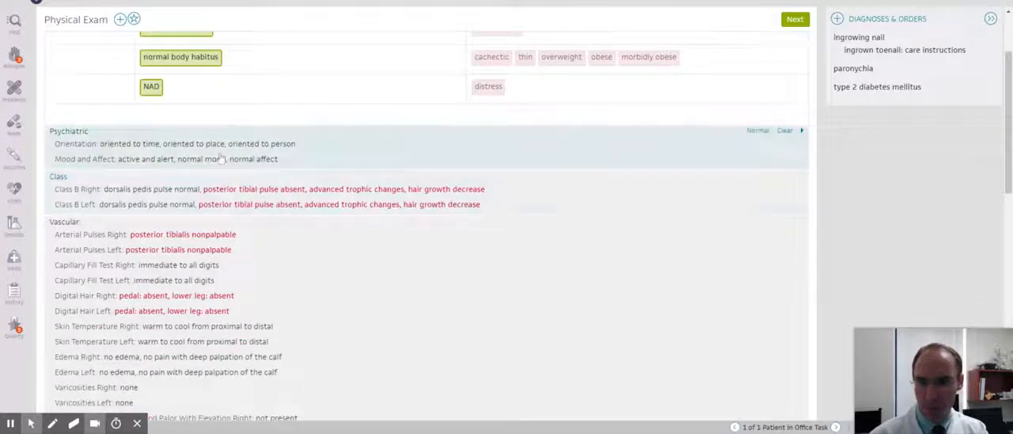
left_click(213, 161)
scroll(235, 176, "down", 3)
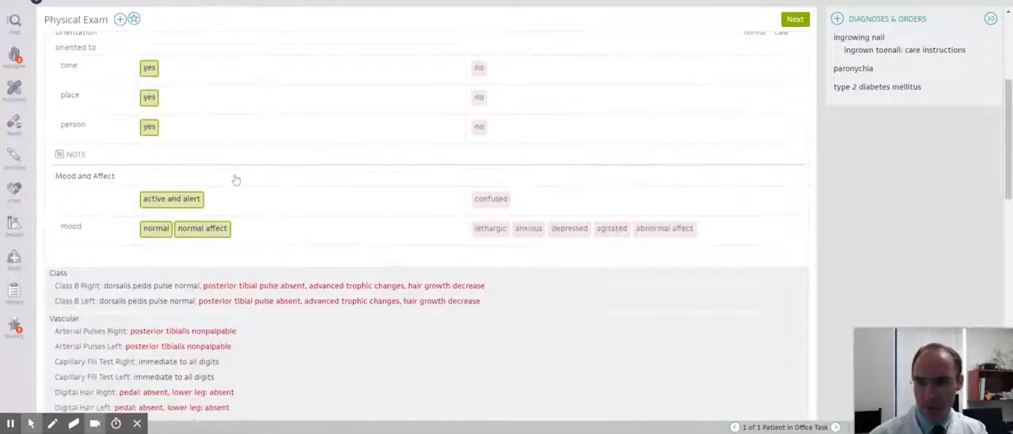
left_click(225, 243)
scroll(280, 143, "down", 6)
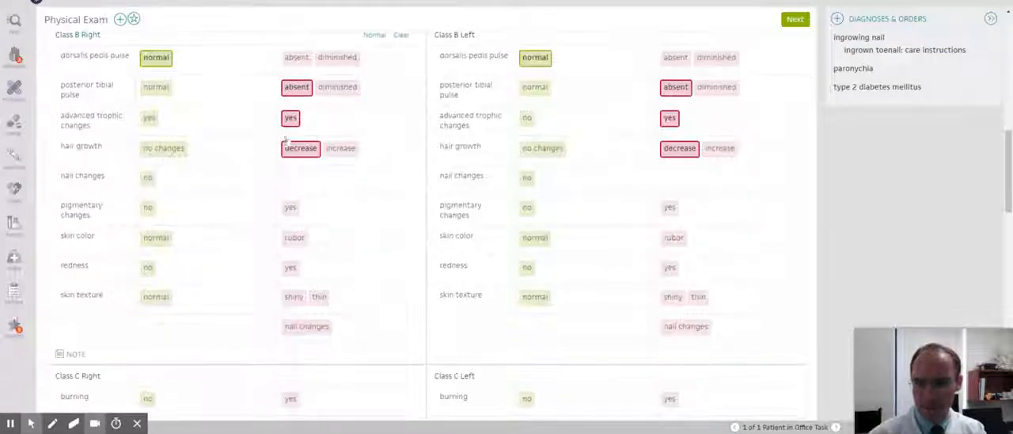
scroll(337, 124, "down", 5)
scroll(307, 140, "down", 5)
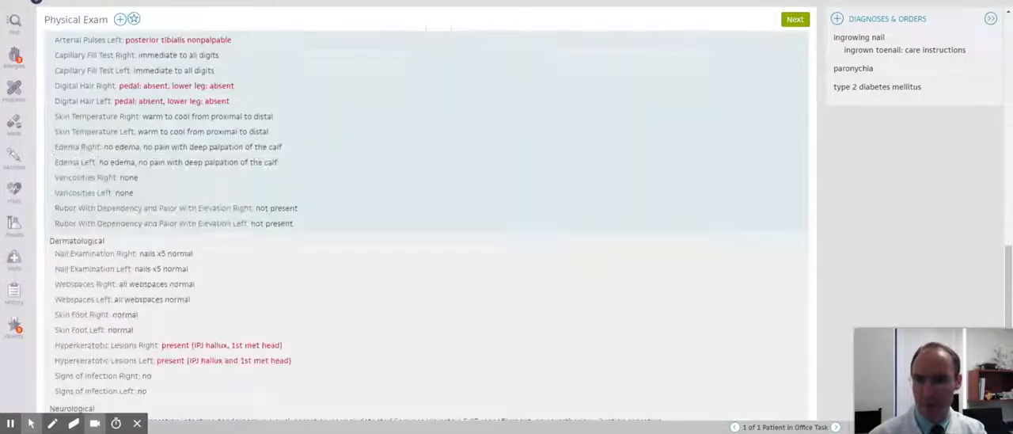
Expand the Vascular section and review the digital hair, skin temperature and edema findings for both feet.
left_click(291, 129)
scroll(354, 121, "down", 3)
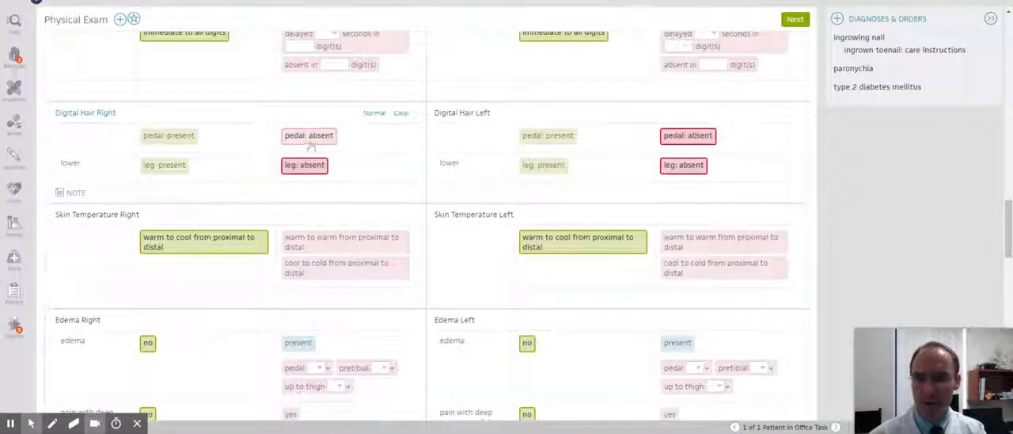
scroll(615, 153, "down", 3)
scroll(615, 153, "down", 10)
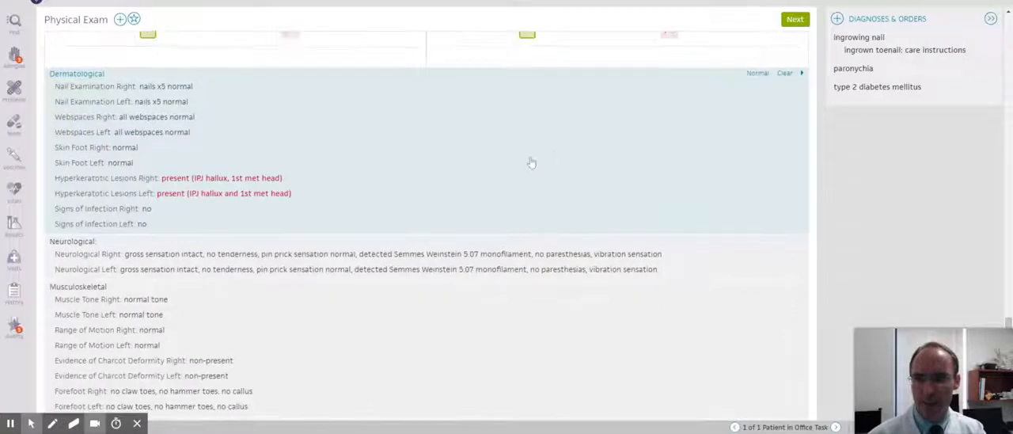
In the Dermatological section, record the left nail examination as incurvated and purulent, with the purulent detail "medial hallux region".
left_click(529, 158)
scroll(583, 136, "down", 3)
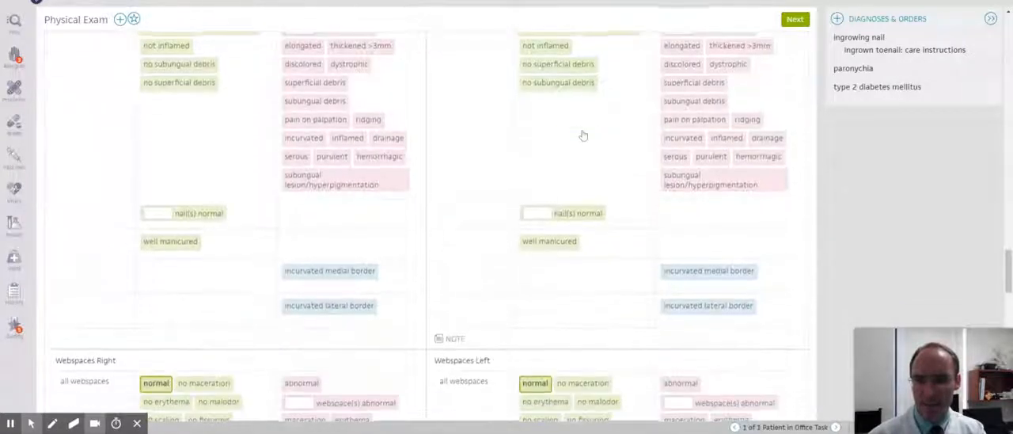
scroll(583, 136, "up", 2)
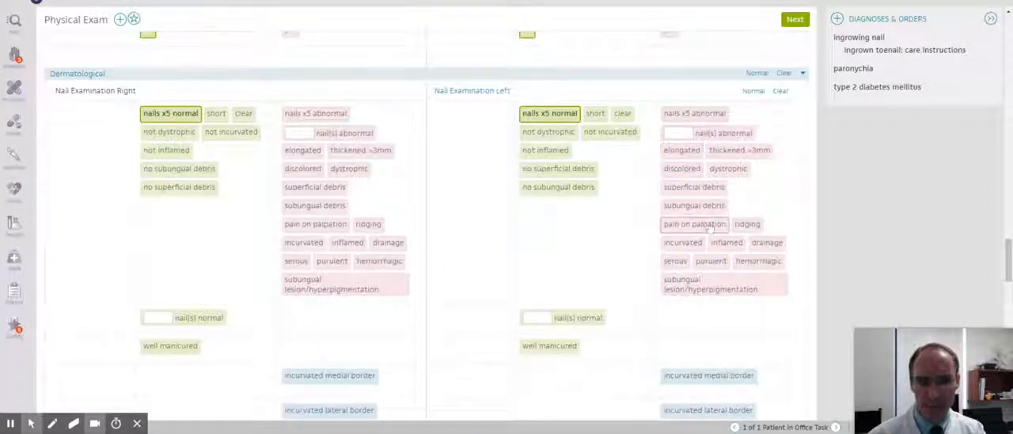
scroll(704, 227, "up", 1)
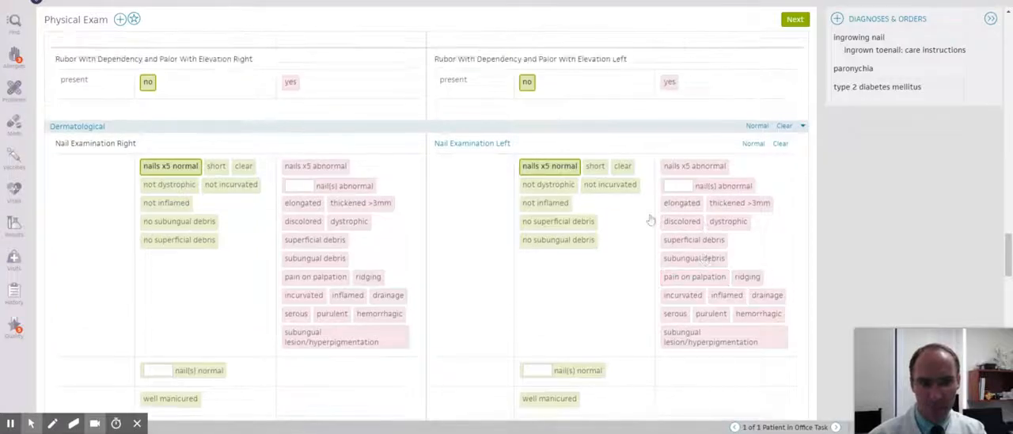
scroll(651, 220, "down", 1)
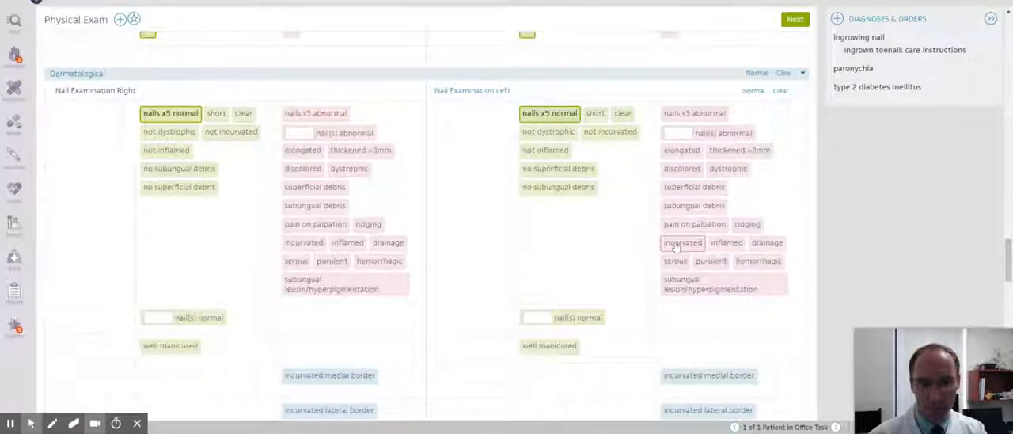
left_click(677, 244)
left_click(710, 261)
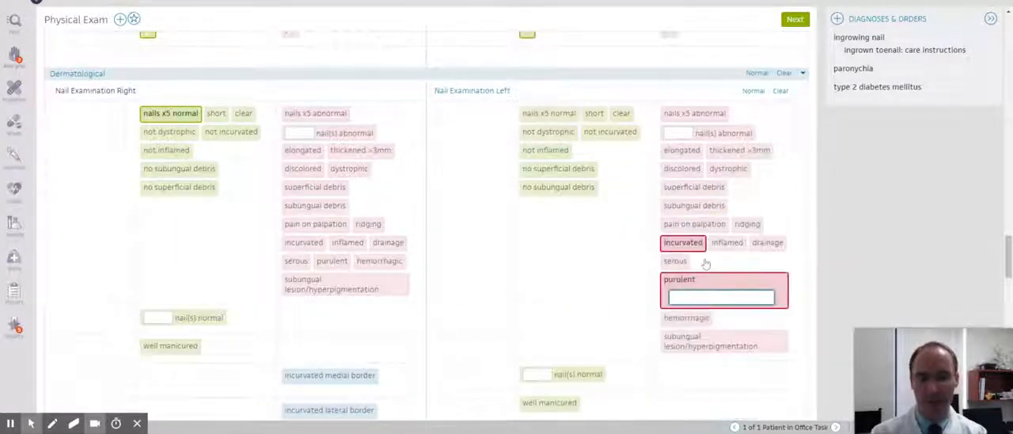
type("medial hallux region")
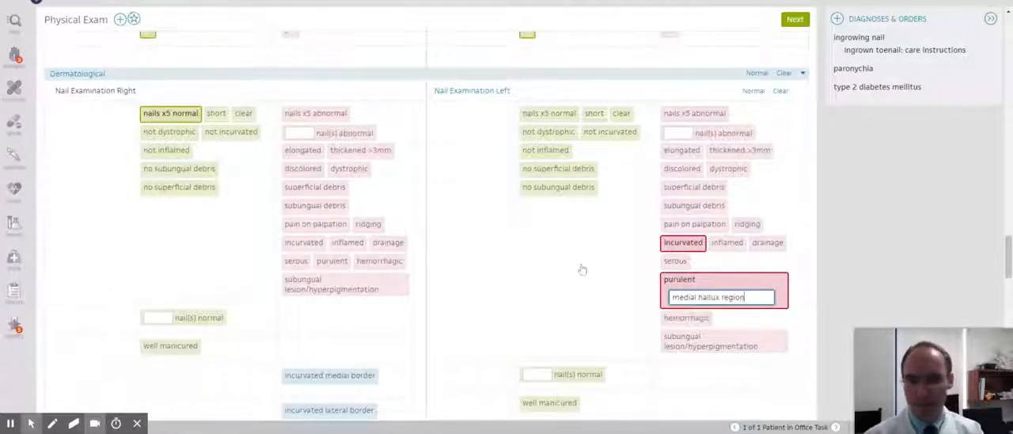
Record maceration for the right webspaces with the detail "4th webspace".
scroll(581, 269, "down", 4)
scroll(570, 262, "down", 6)
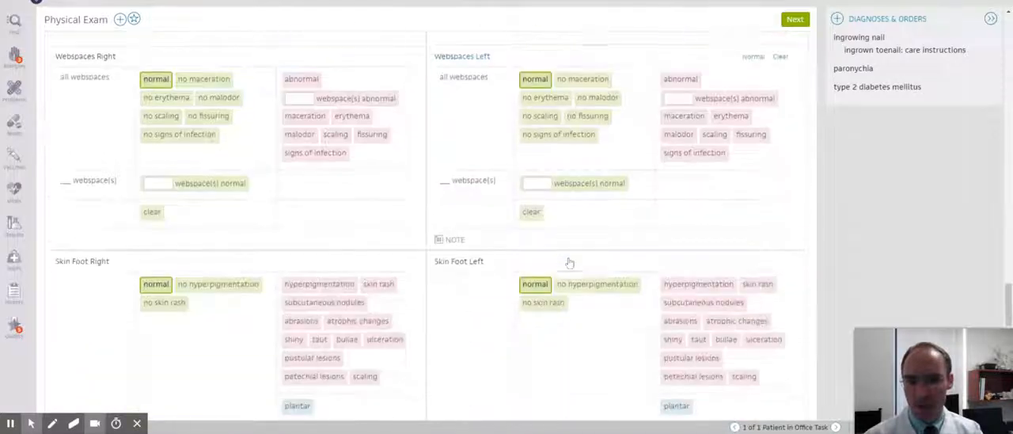
scroll(572, 263, "up", 4)
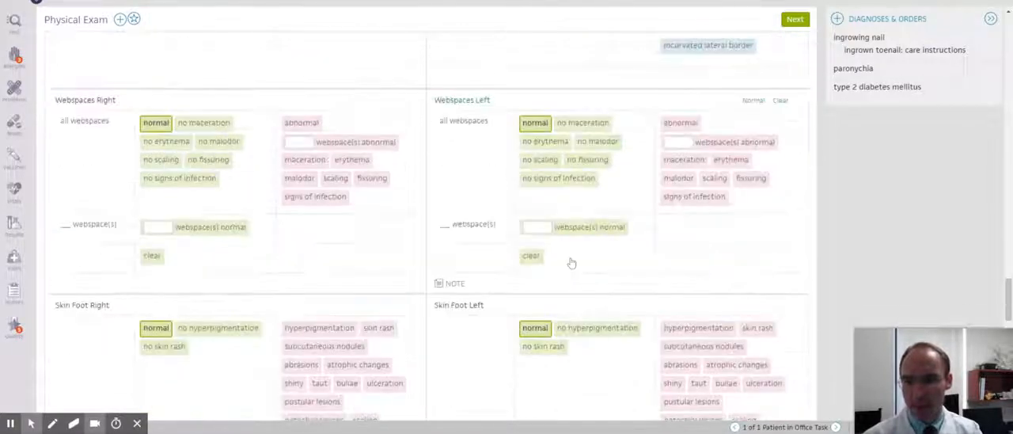
left_click(313, 161)
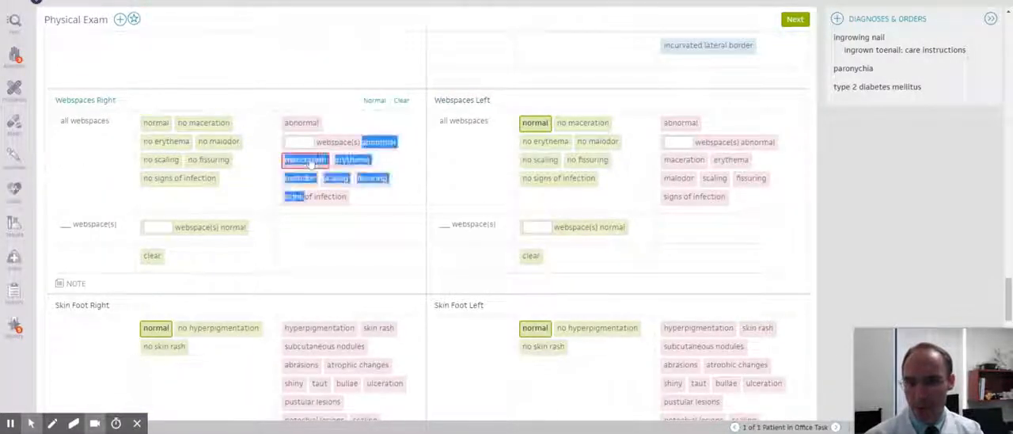
type("4th we")
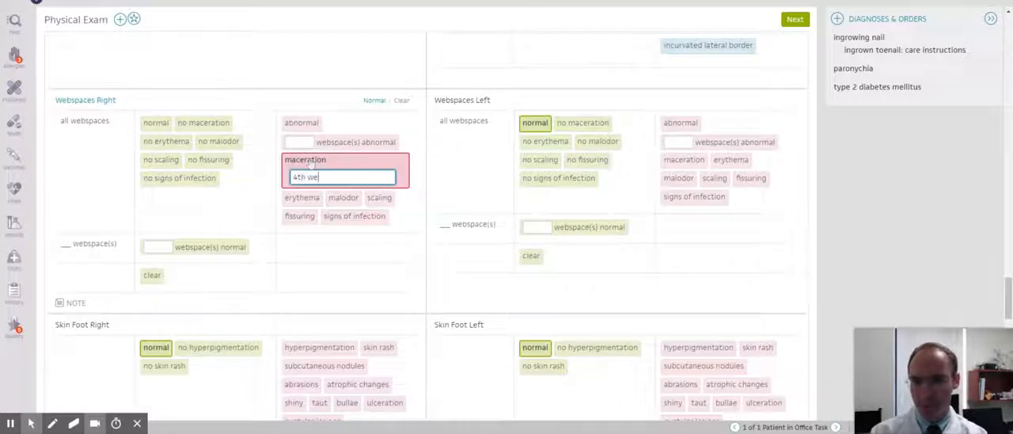
type("bspace")
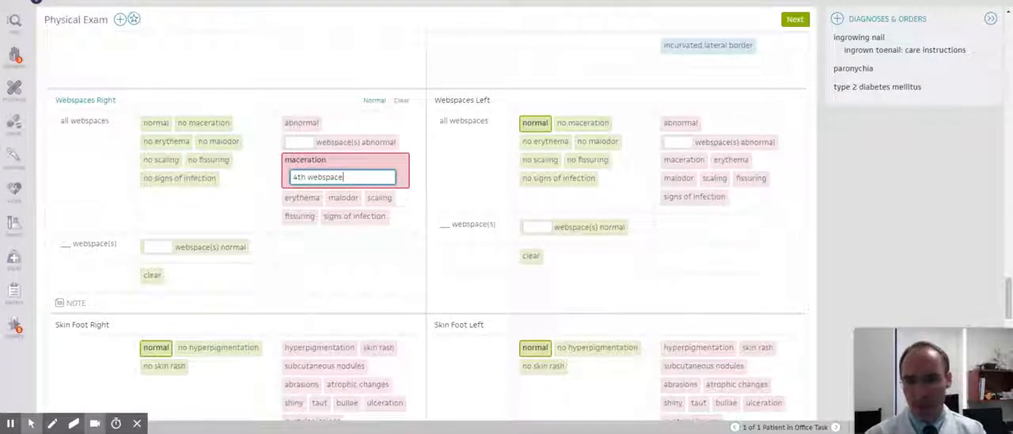
Record maceration for the left webspaces, copying the "4th webspace" detail over from the right foot.
left_click_drag(344, 176, 291, 176)
key("ctrl+c")
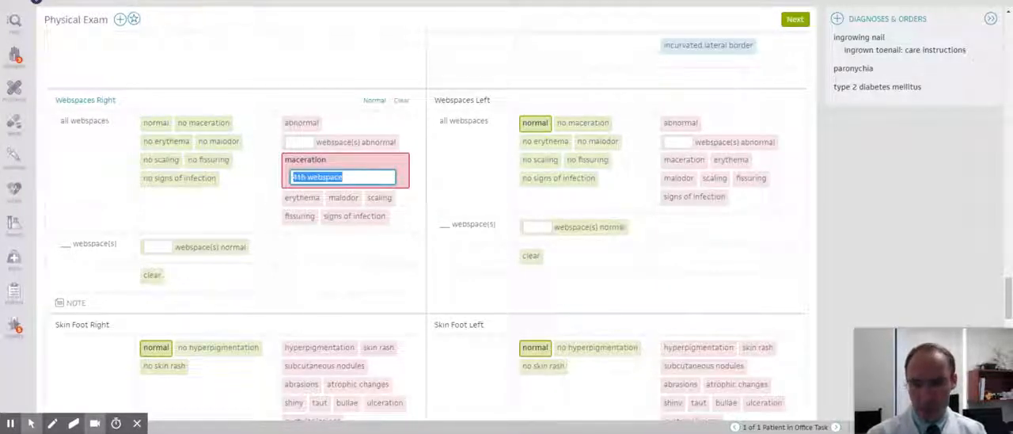
double_click(669, 163)
key("ctrl+v")
In the Neurological section, set vibration sensation to absent for both the right and left foot.
scroll(596, 136, "down", 1)
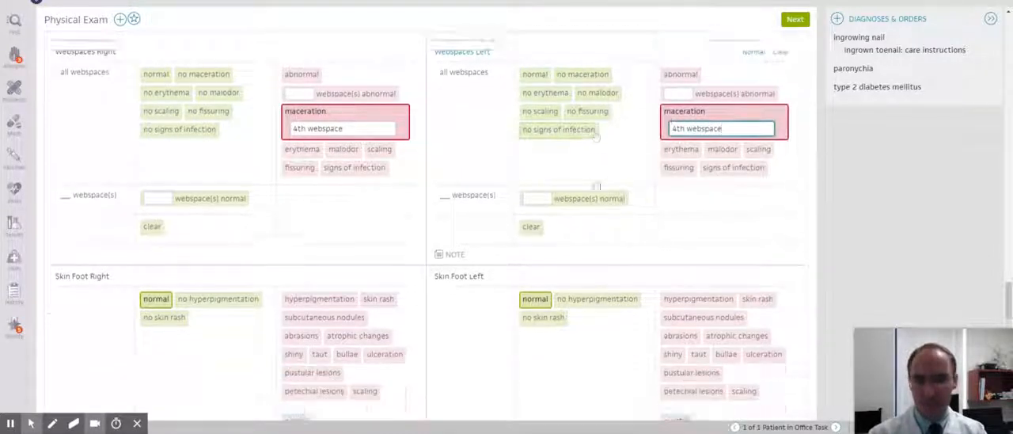
scroll(595, 183, "down", 5)
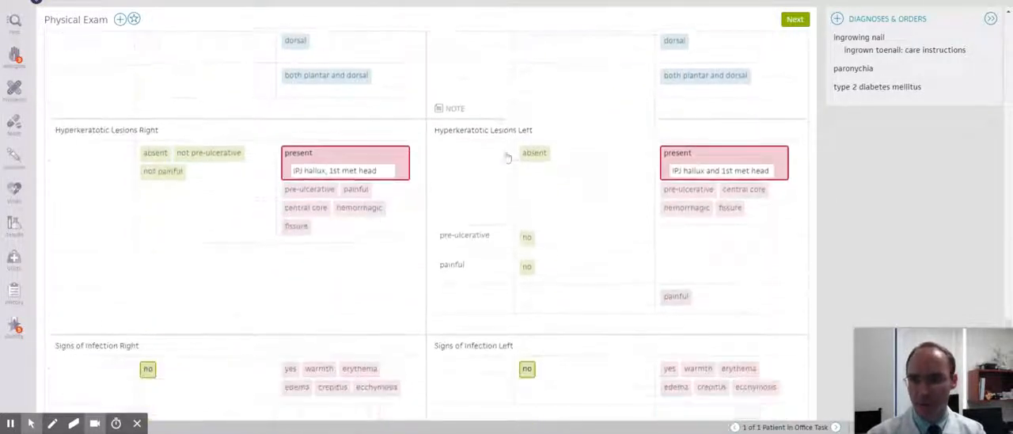
scroll(508, 157, "down", 1)
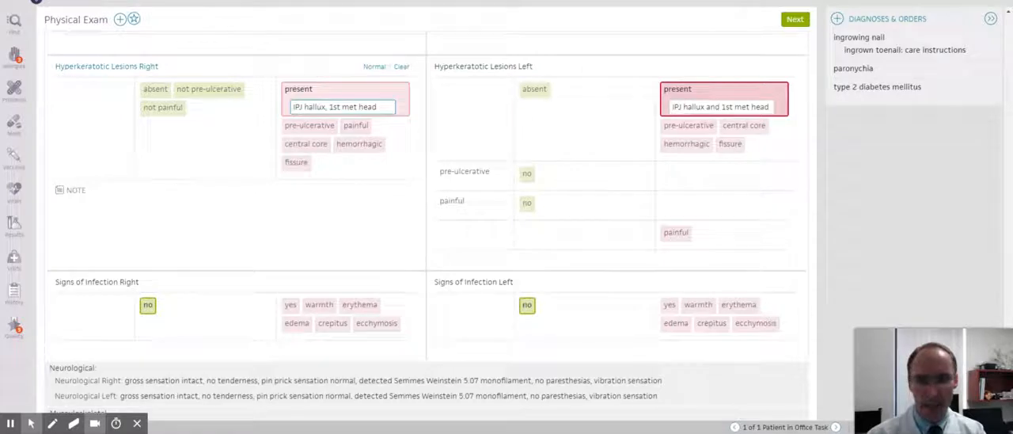
scroll(674, 171, "down", 1)
scroll(673, 171, "down", 3)
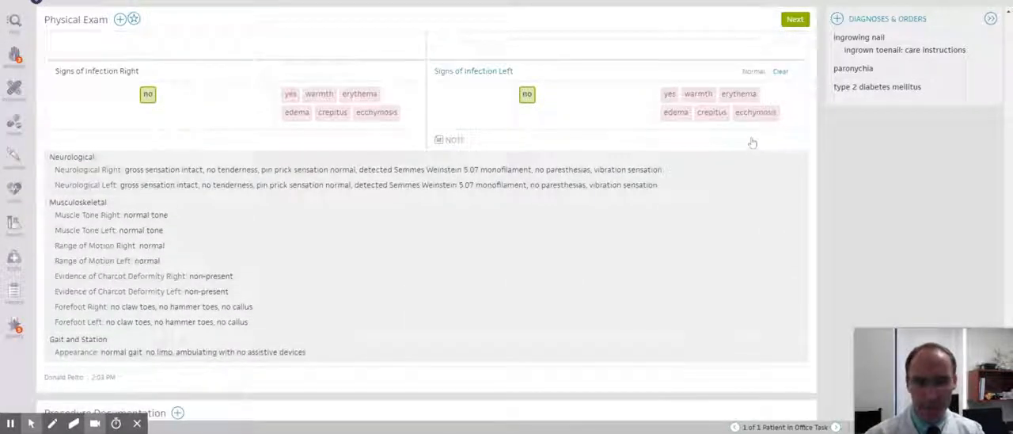
left_click(560, 169)
scroll(663, 146, "down", 7)
scroll(662, 146, "up", 4)
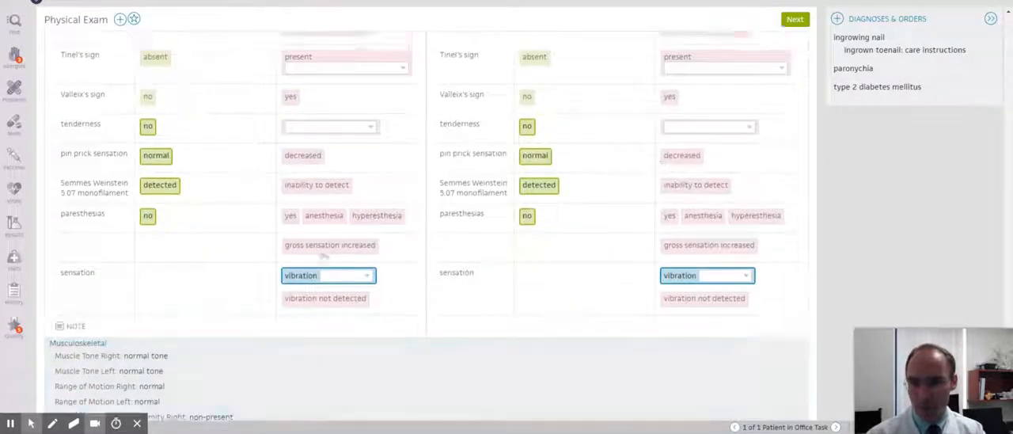
left_click(325, 275)
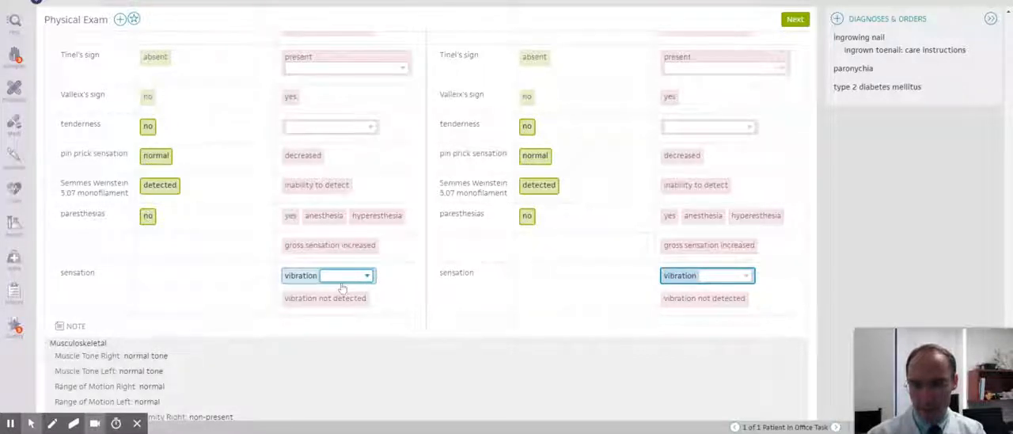
left_click(342, 286)
left_click(721, 283)
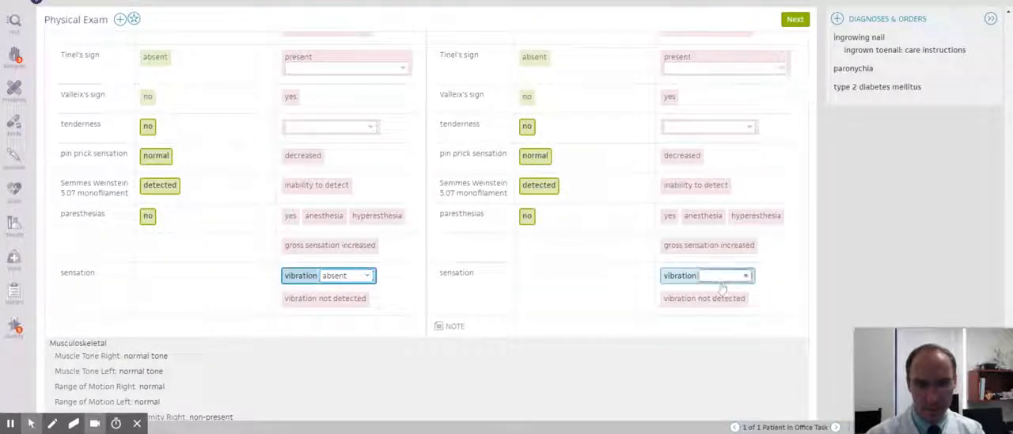
left_click(721, 289)
In the Neurological section, set the Semmes Weinstein monofilament to inability to detect for both feet and right-foot paresthesias to yes.
left_click(669, 190)
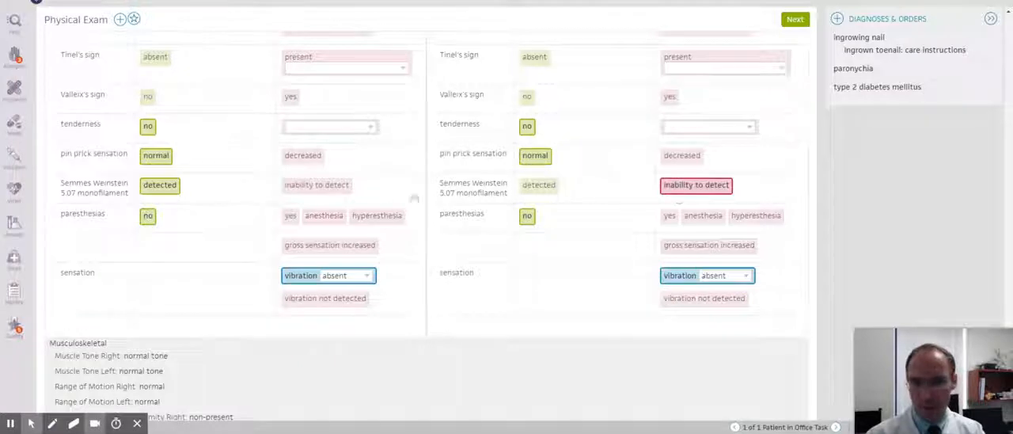
left_click(320, 188)
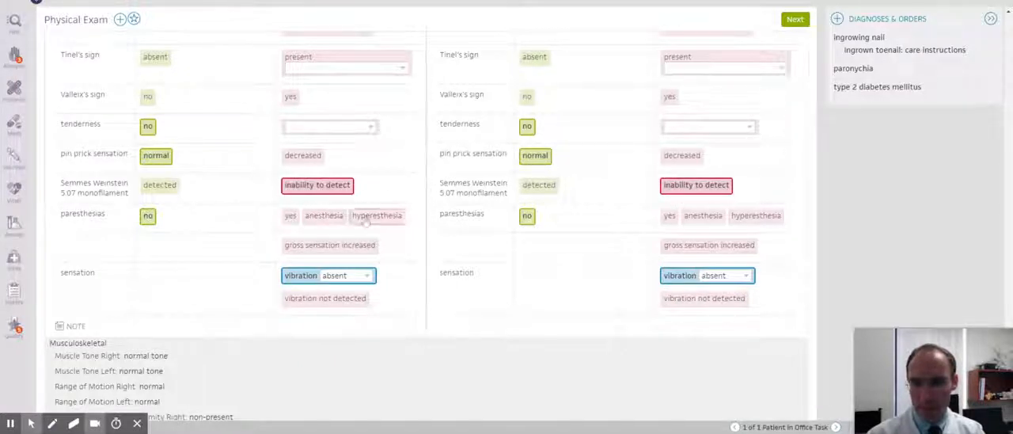
left_click(291, 216)
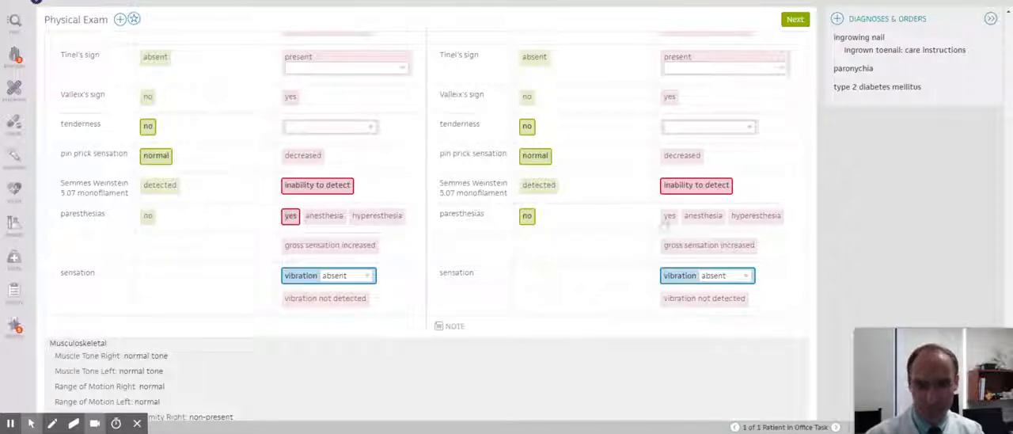
scroll(554, 226, "down", 5)
left_click(475, 229)
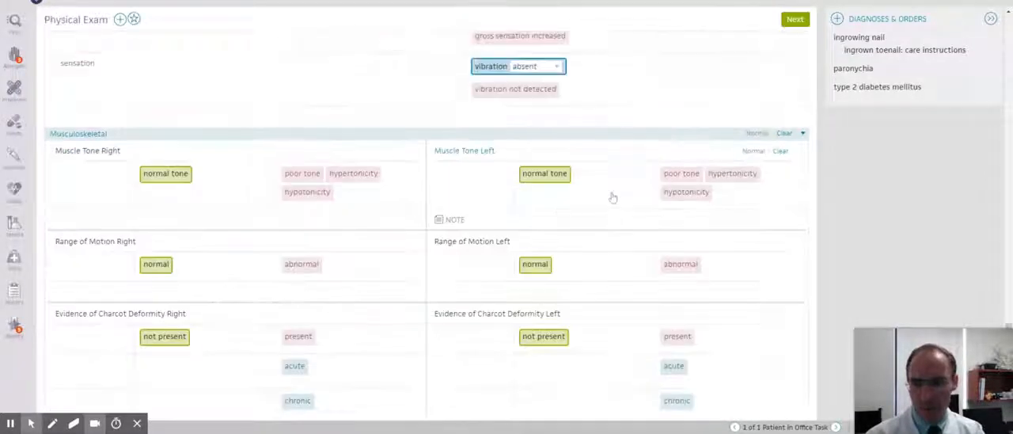
Review the Musculoskeletal findings and Procedure Documentation, and continue to the Assessment & Plan section.
scroll(612, 197, "down", 3)
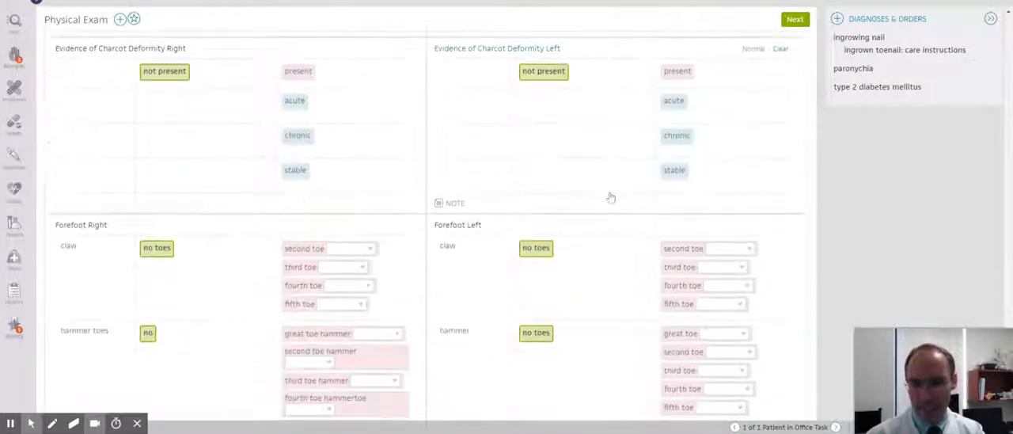
scroll(610, 198, "up", 2)
scroll(533, 247, "down", 3)
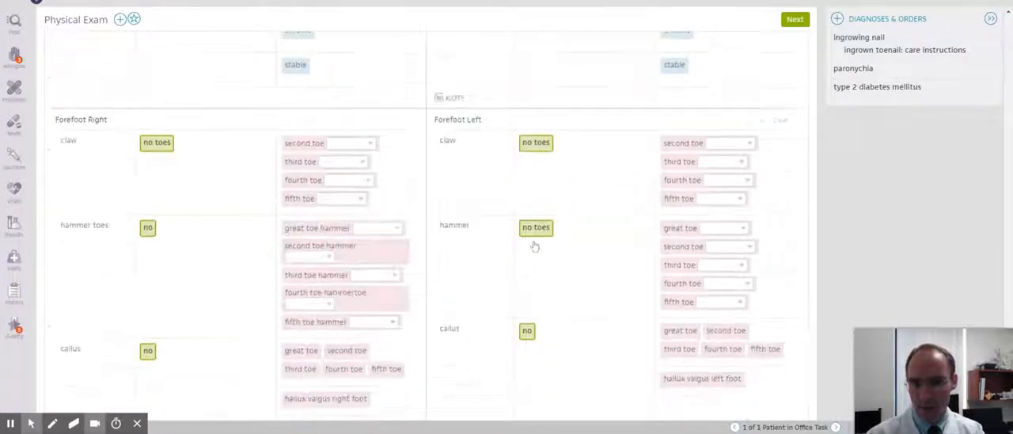
scroll(534, 246, "down", 4)
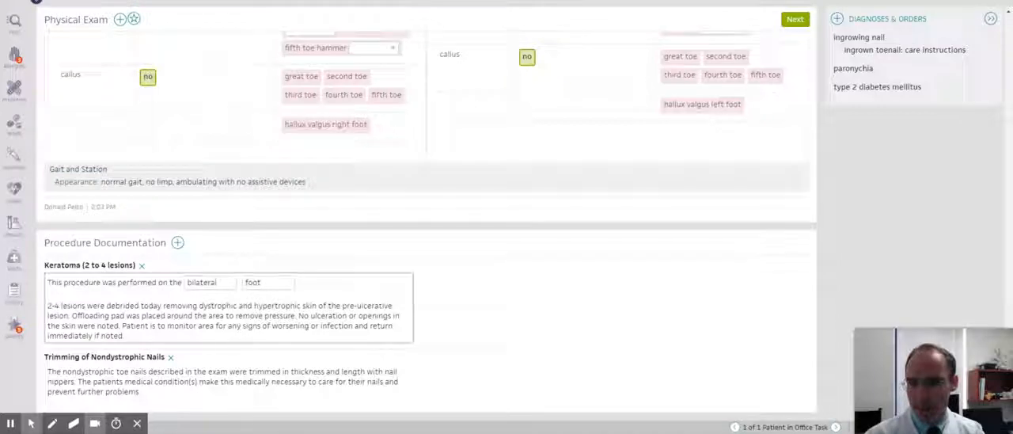
left_click(794, 19)
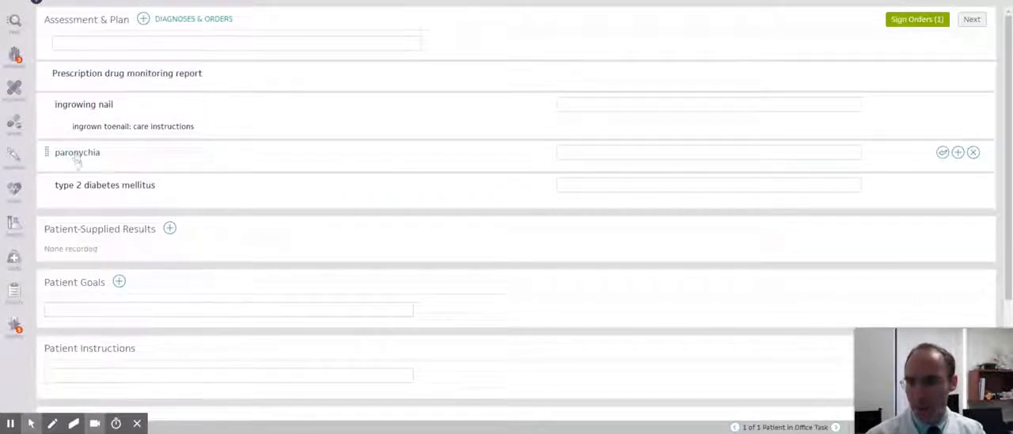
Inspect the ICD-10 code options for the type 2 diabetes mellitus diagnosis with all filters expanded, and close them without changing the code.
left_click(103, 188)
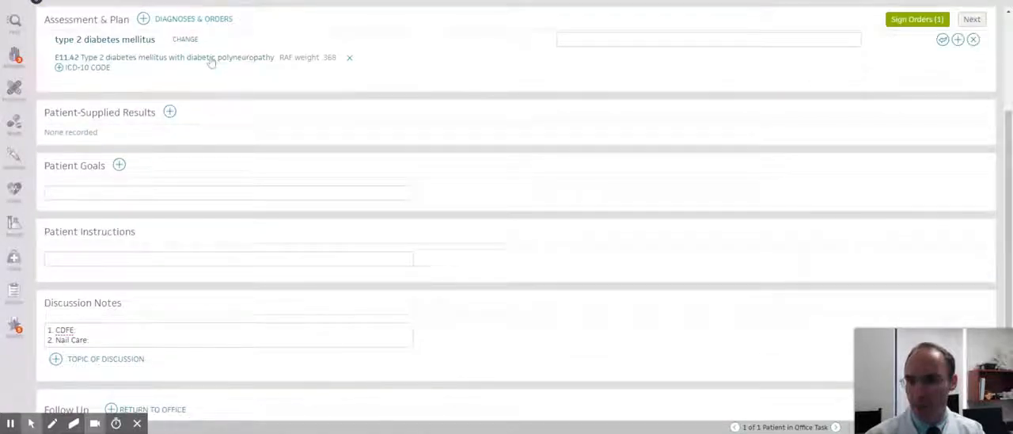
left_click(211, 61)
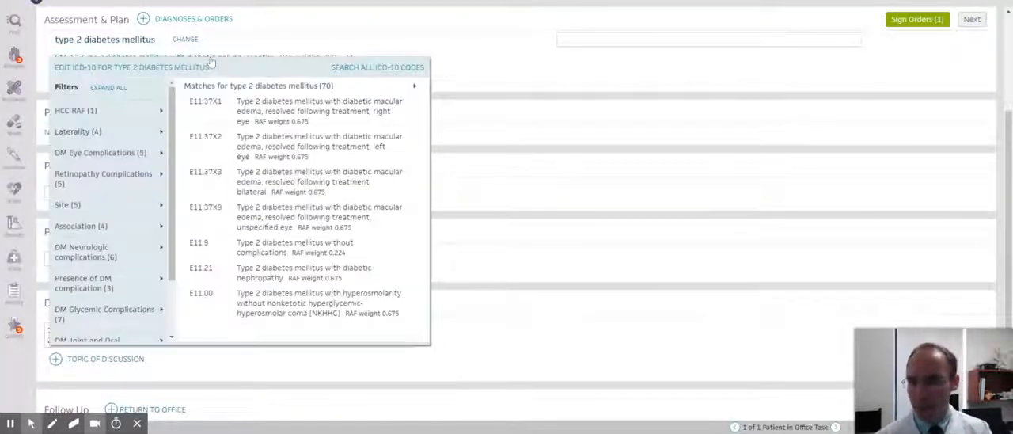
left_click(108, 88)
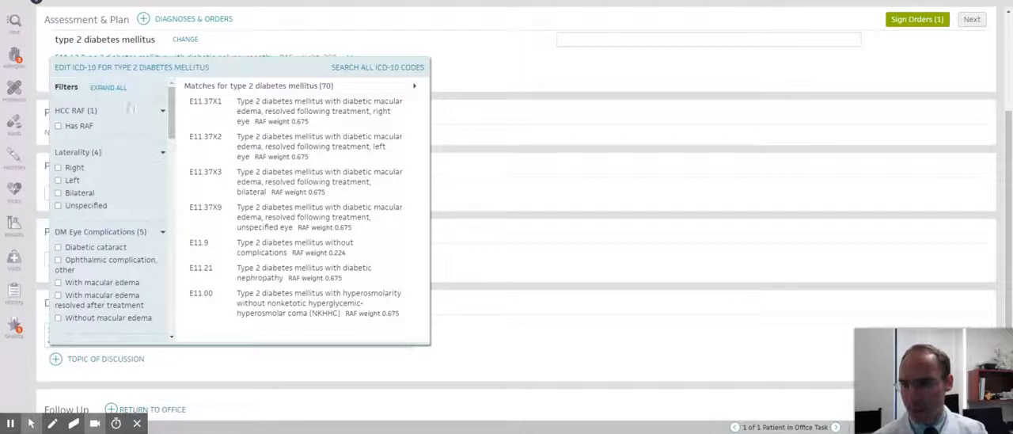
left_click(499, 78)
scroll(491, 100, "up", 2)
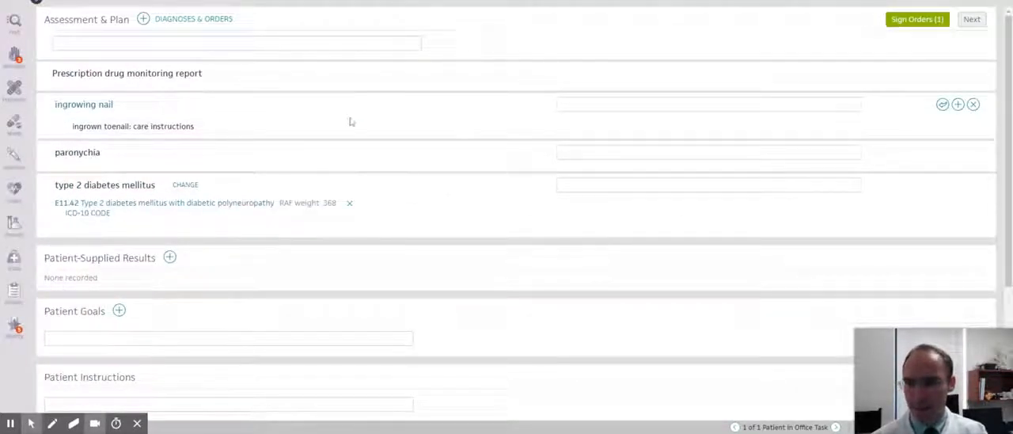
In the Discussion Notes, insert the CDFE_Complete text macro after the "1. CDFE" heading.
scroll(410, 129, "down", 2)
scroll(356, 135, "up", 2)
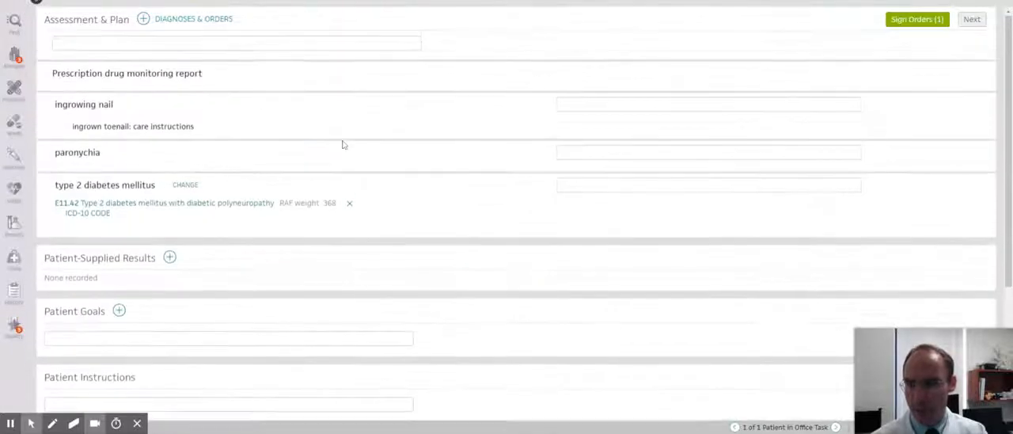
scroll(449, 132, "down", 3)
left_click(229, 290)
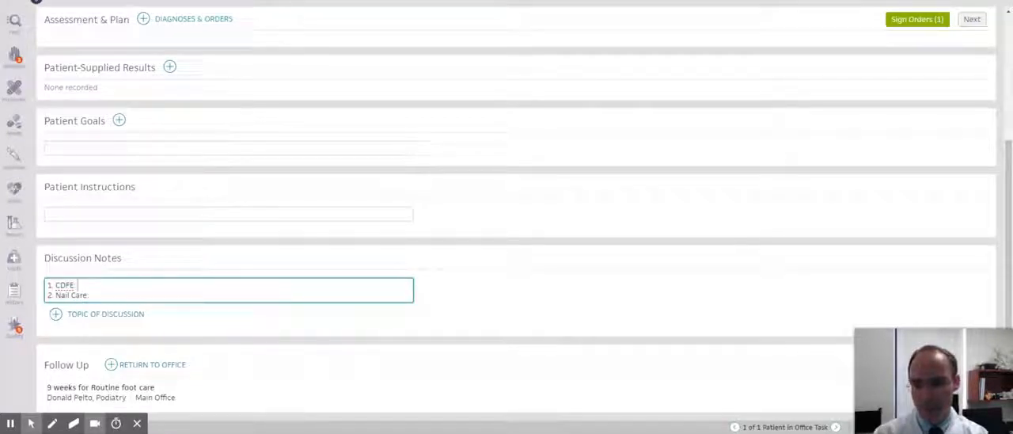
type(".cdfe")
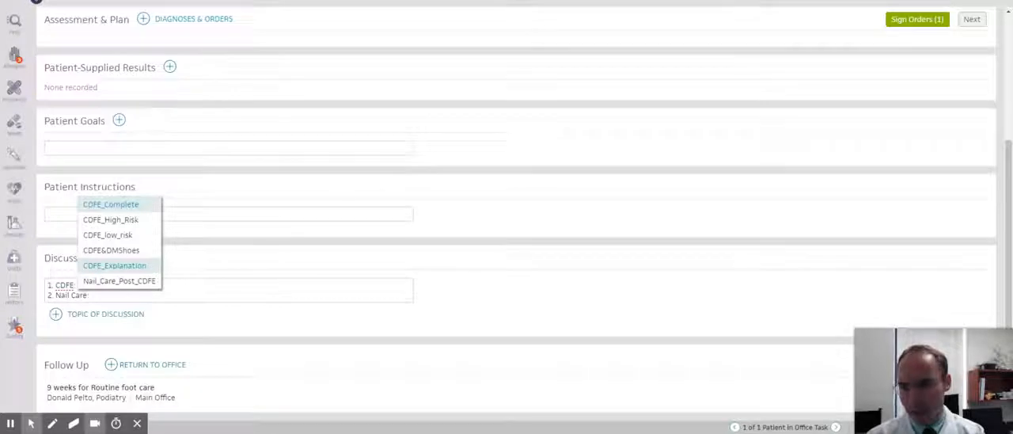
key("Down")
key("Up")
key("Return")
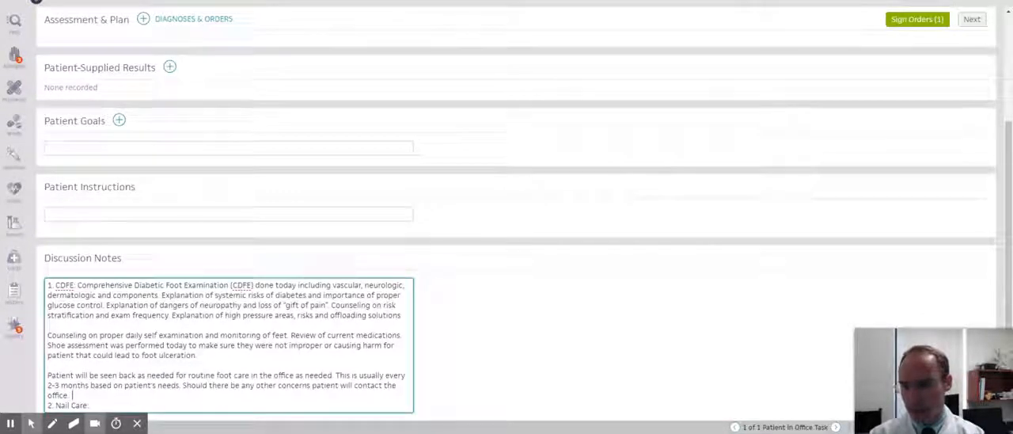
Append "Patient has higher risk of foot issues due to neuropathy and PVD." to the CDFE paragraph in the Discussion Notes.
type("Patient has hig")
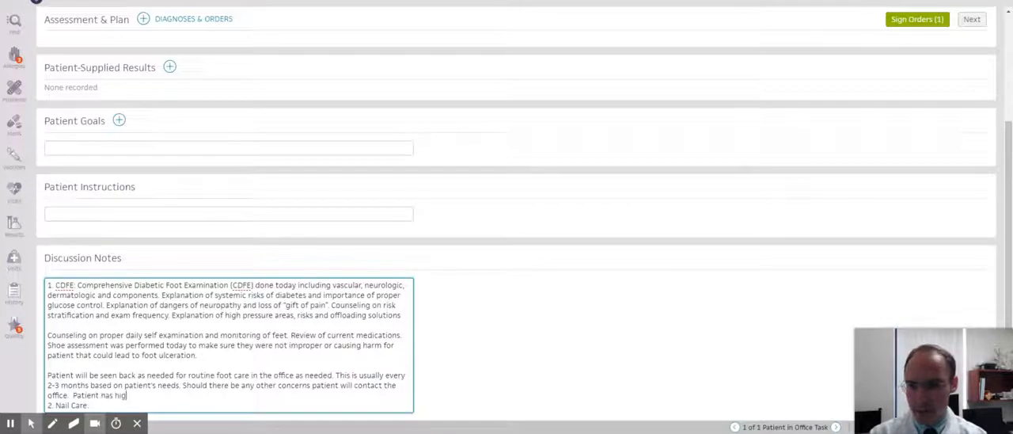
type("her risk fo")
key("BackSpace")
key("BackSpace")
type("o")
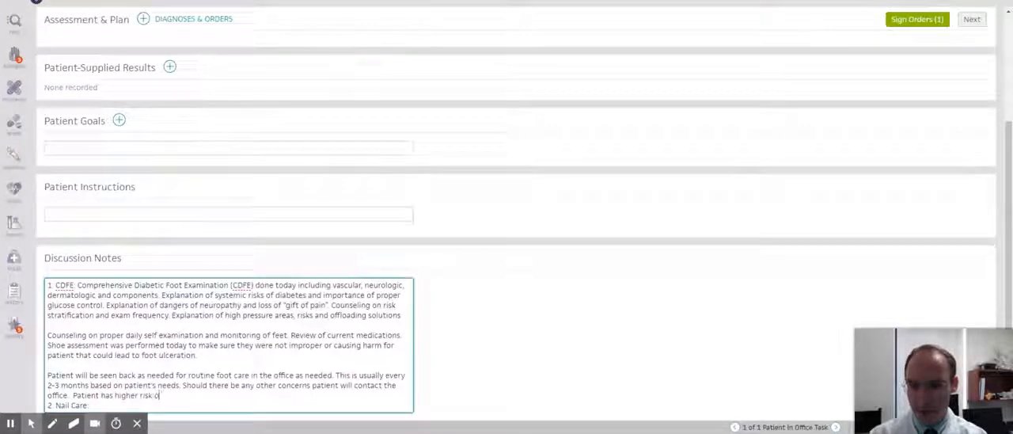
type("f foot")
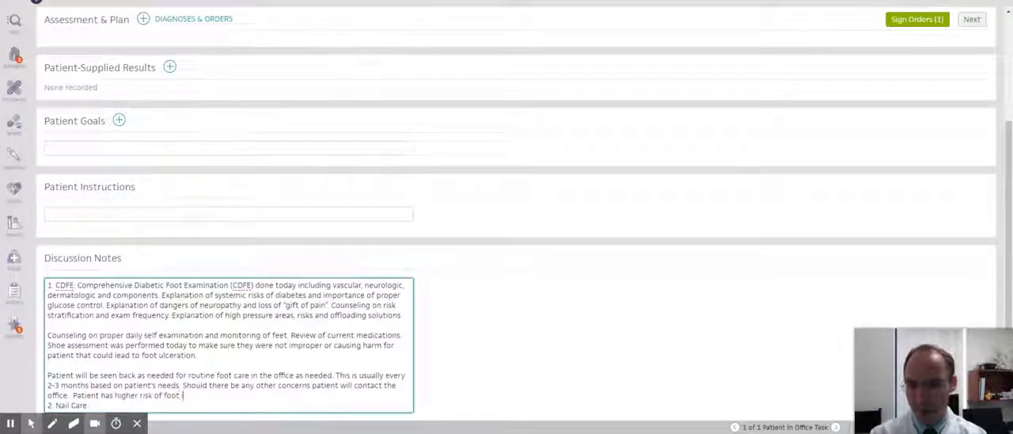
type(" issues due to ne")
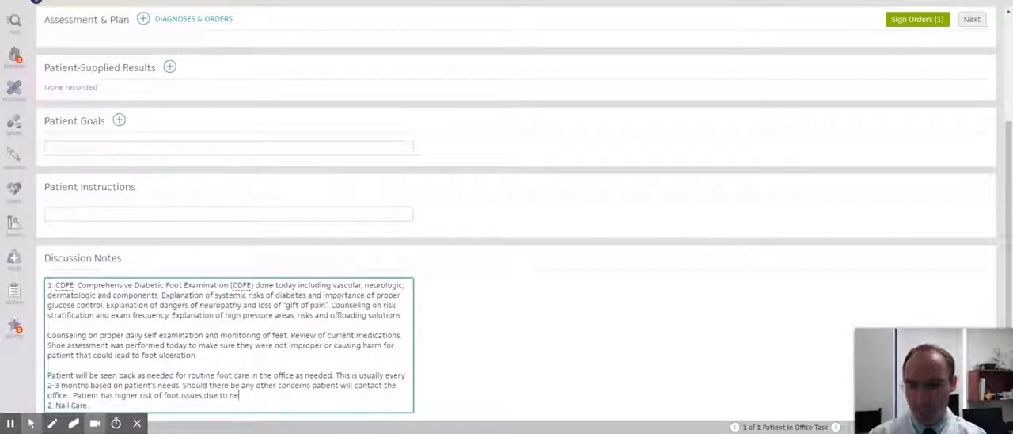
type("uropathy and ")
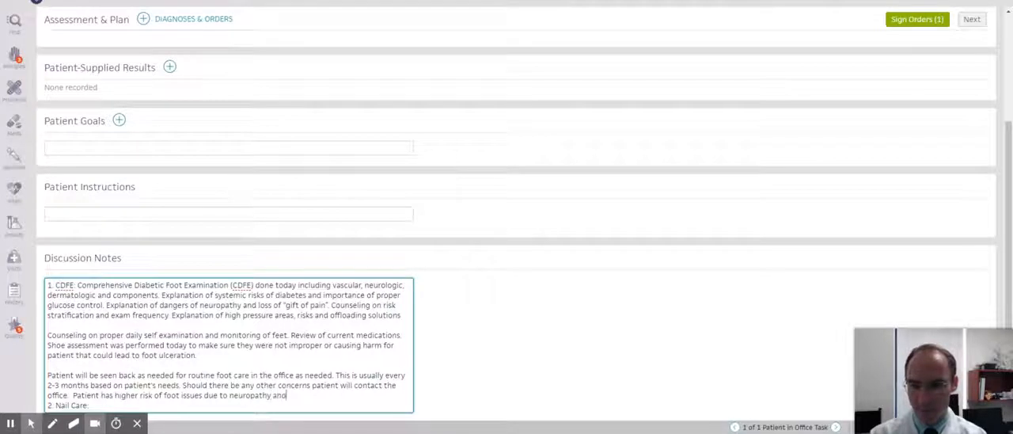
type("PVD")
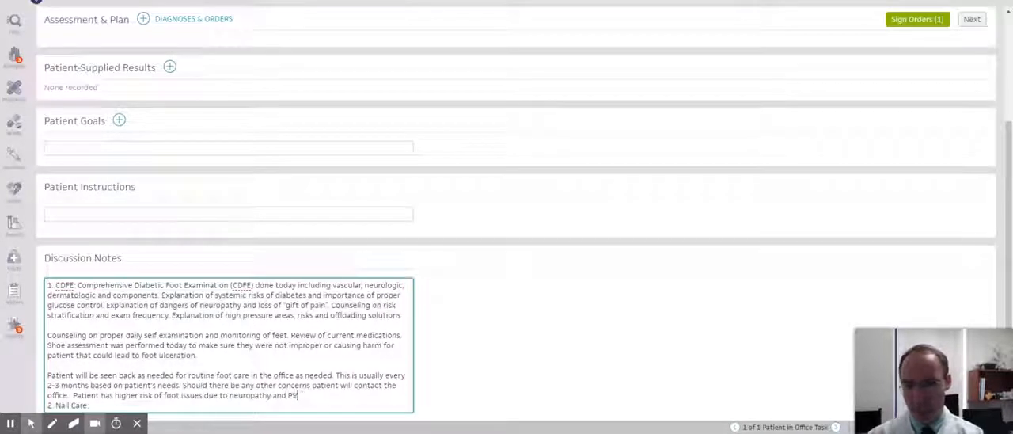
key("BackSpace")
type("VD")
scroll(125, 341, "down", 2)
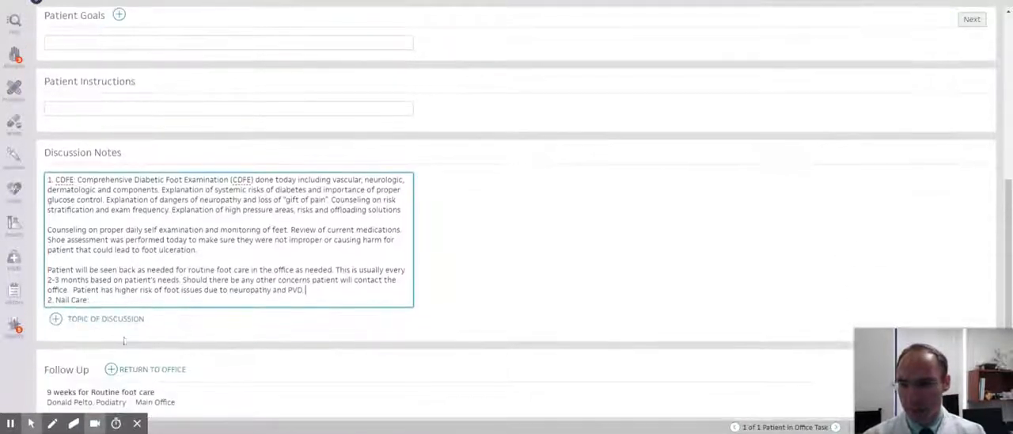
Insert the Nail_Care text macro after the "2. Nail Care:" heading in the Discussion Notes.
left_click(90, 300)
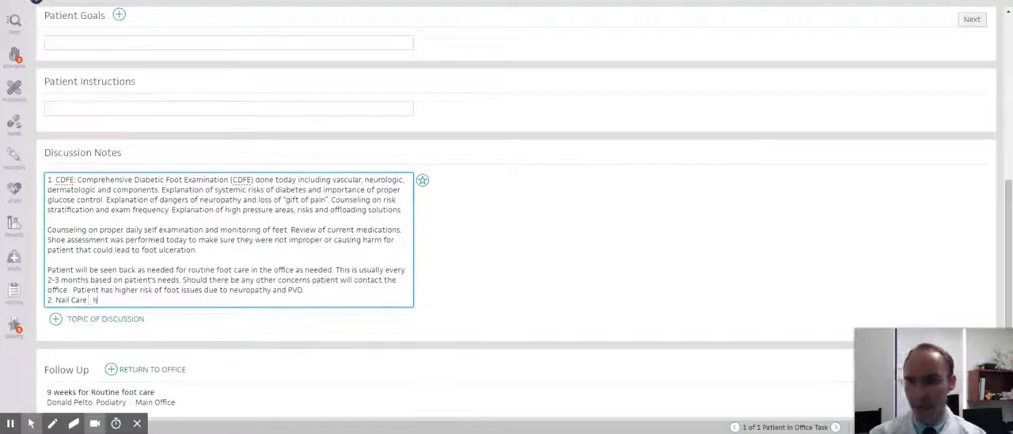
type(".nail")
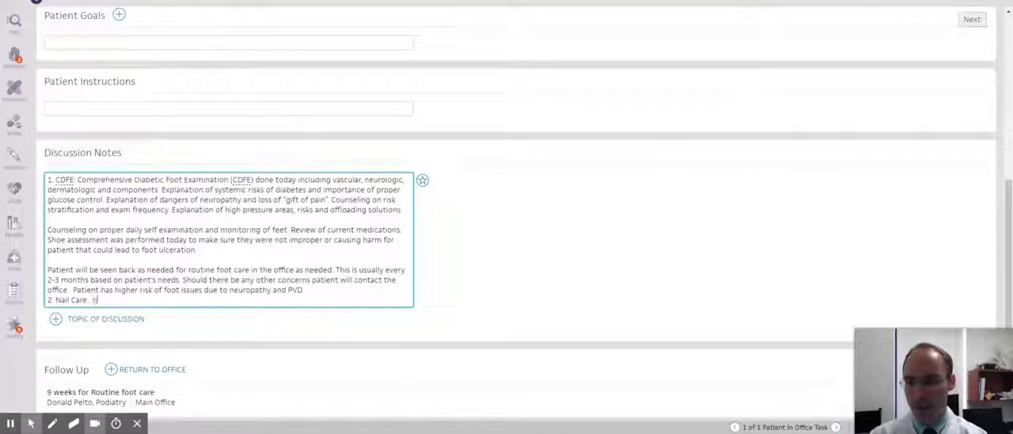
key("Down")
key("Down")
key("Down")
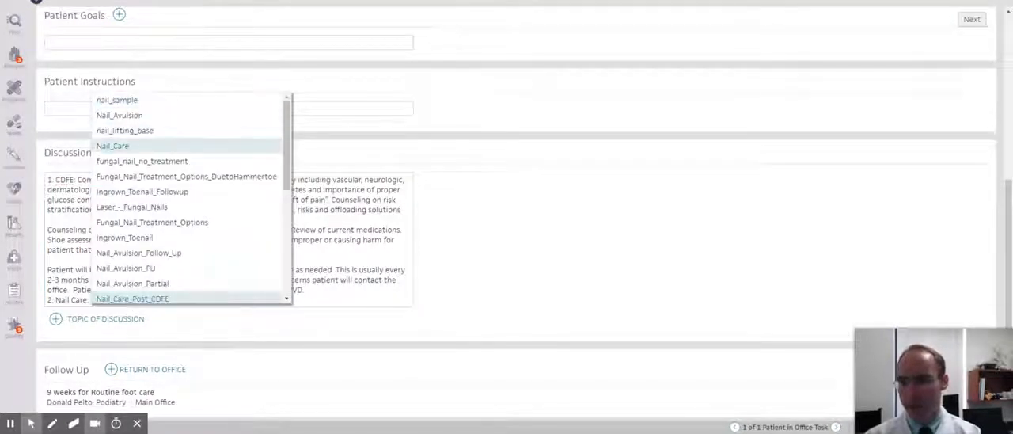
key("Return")
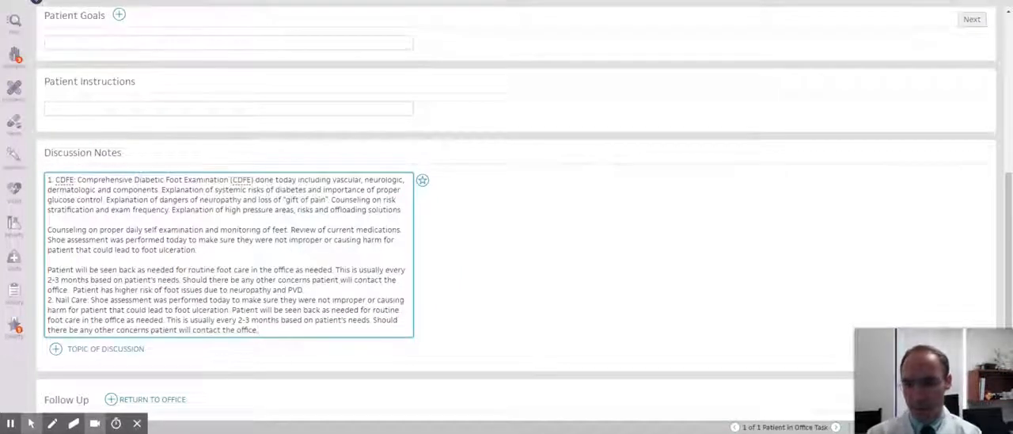
Add discussion note item 3: "Paronychia: This was trimmed back and treated with nail care today and no anesthesia was needed.".
key("Return")
type("3. P")
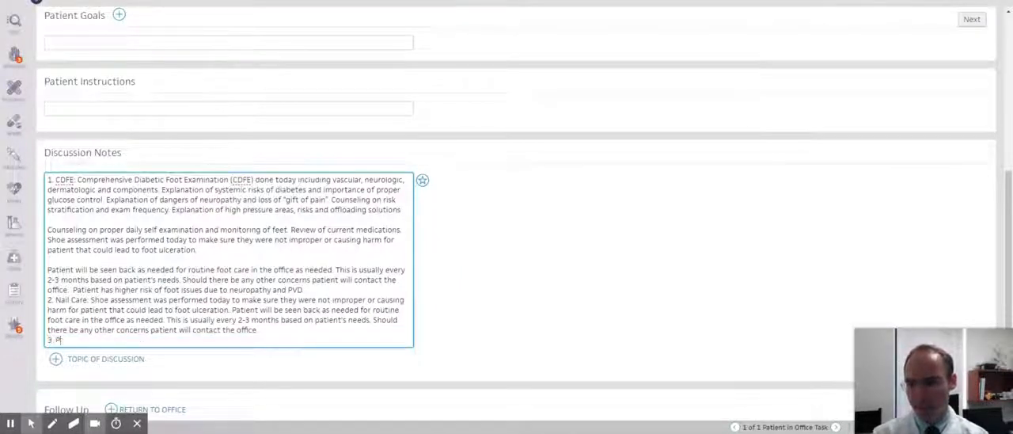
type("aronychia.")
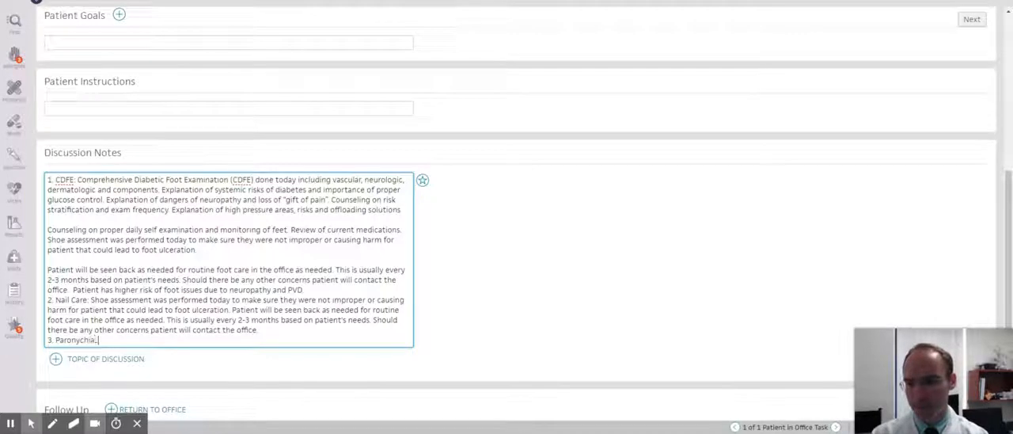
type(" This will")
type(" trimme")
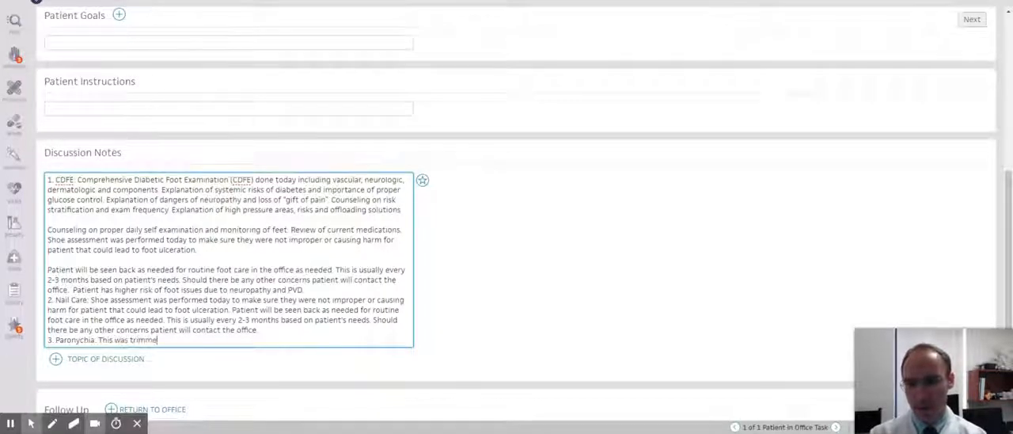
type("d back and treated")
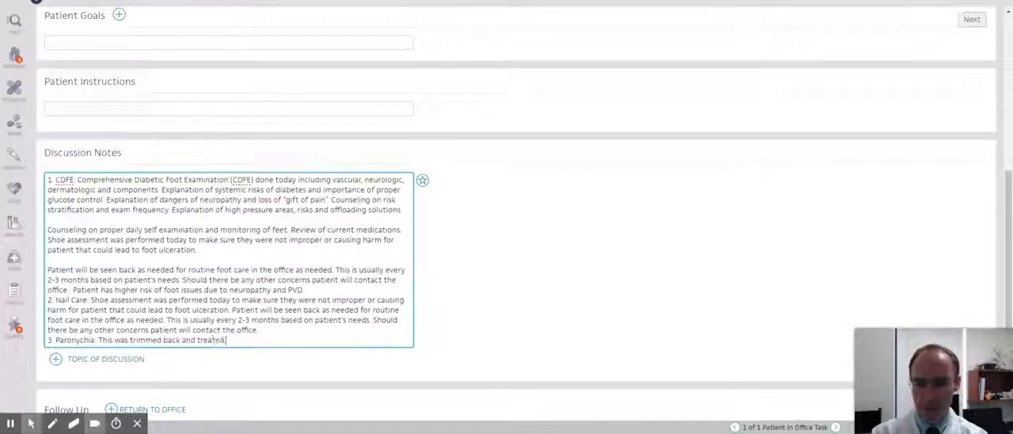
type(" with nail ca")
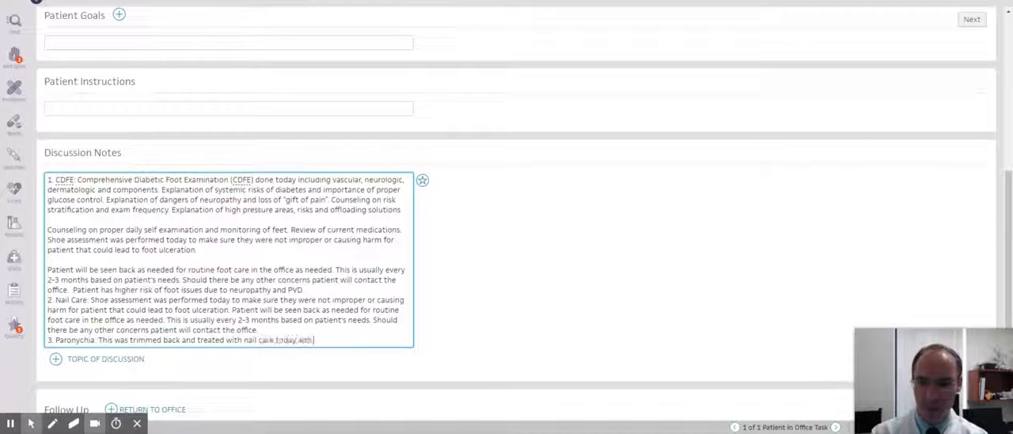
type("re today and no anesth")
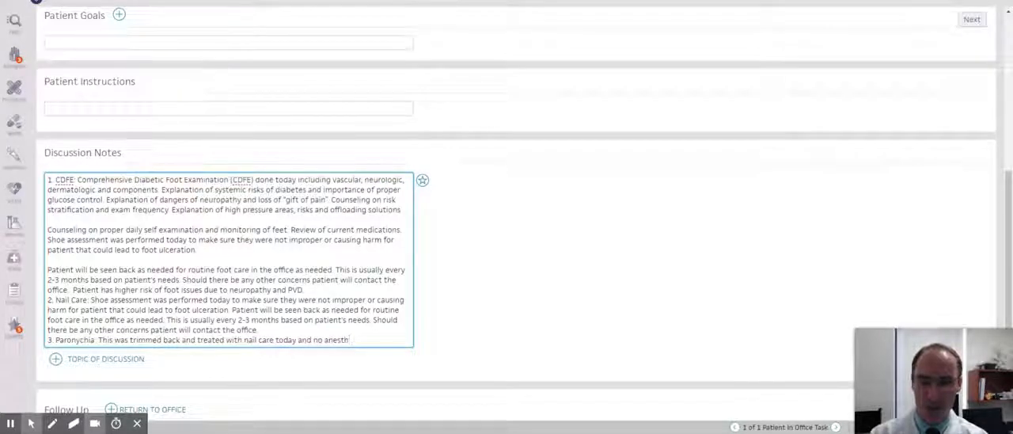
type("esia was needed")
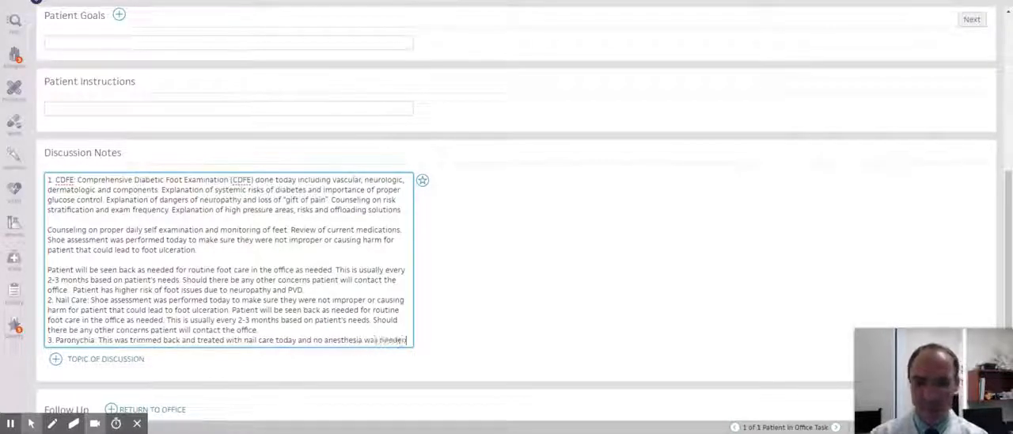
type(".")
scroll(517, 238, "down", 1)
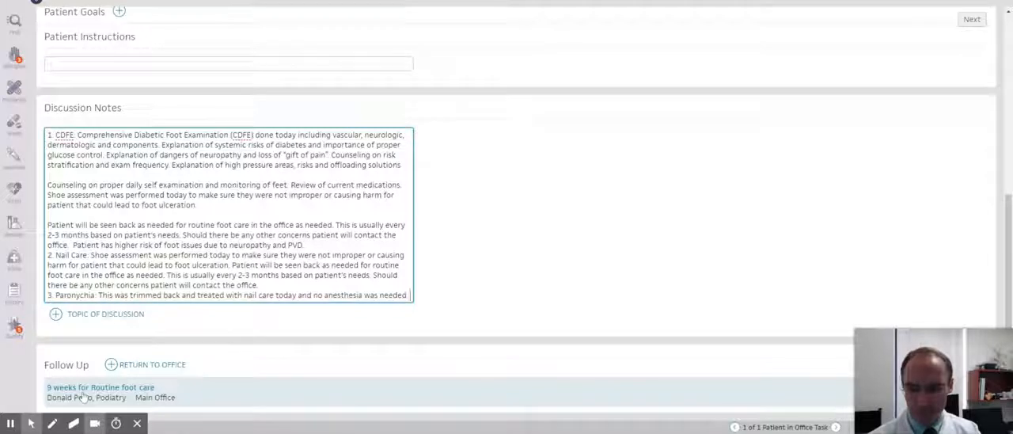
left_click(89, 395)
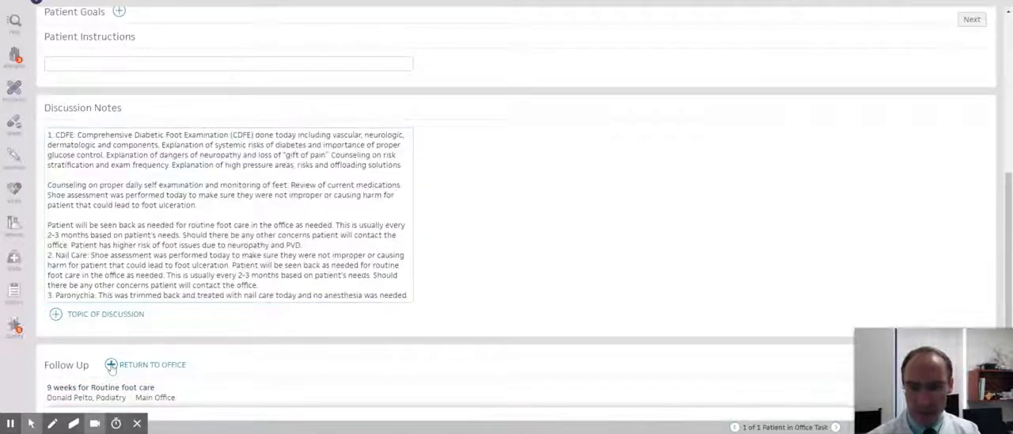
scroll(228, 360, "down", 3)
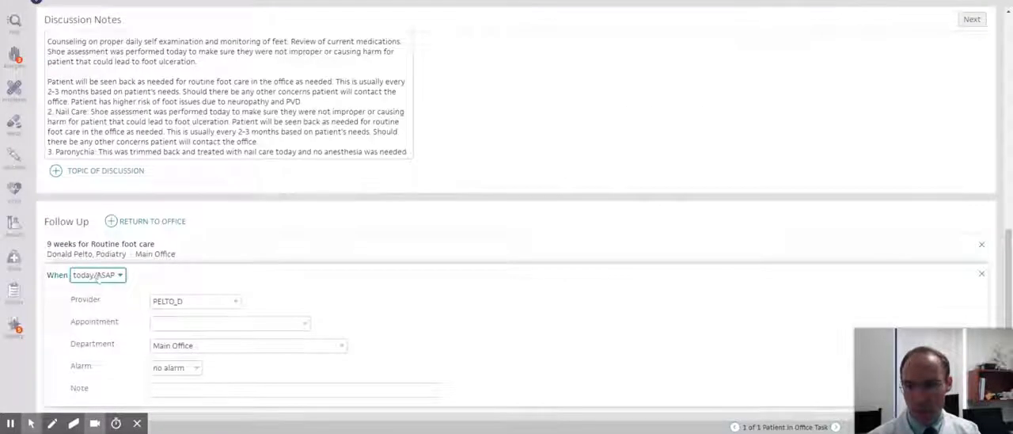
left_click(981, 274)
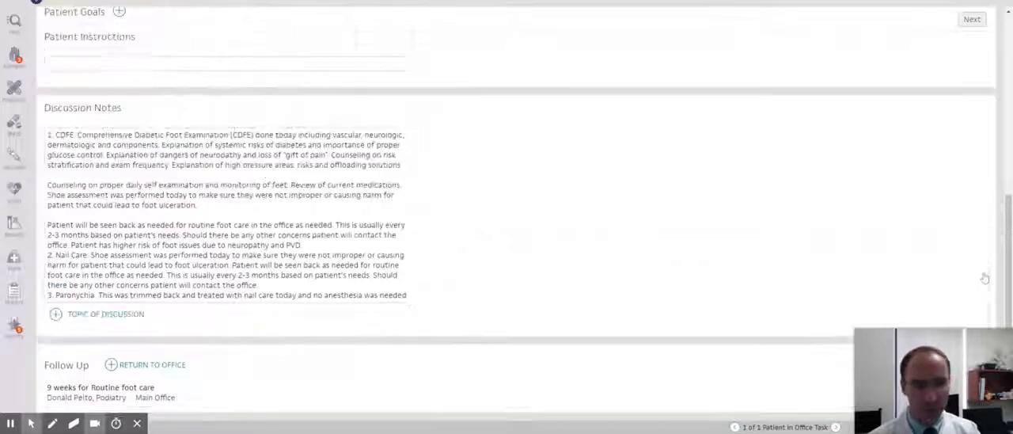
Go to the encounter summary and add a New Detailed Consult (athena) letter addressed to the referring doctor.
left_click(971, 19)
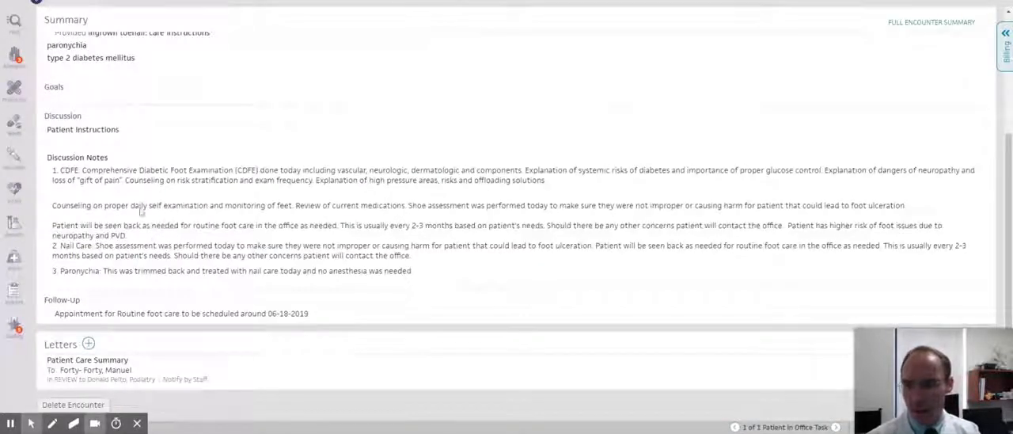
left_click(88, 344)
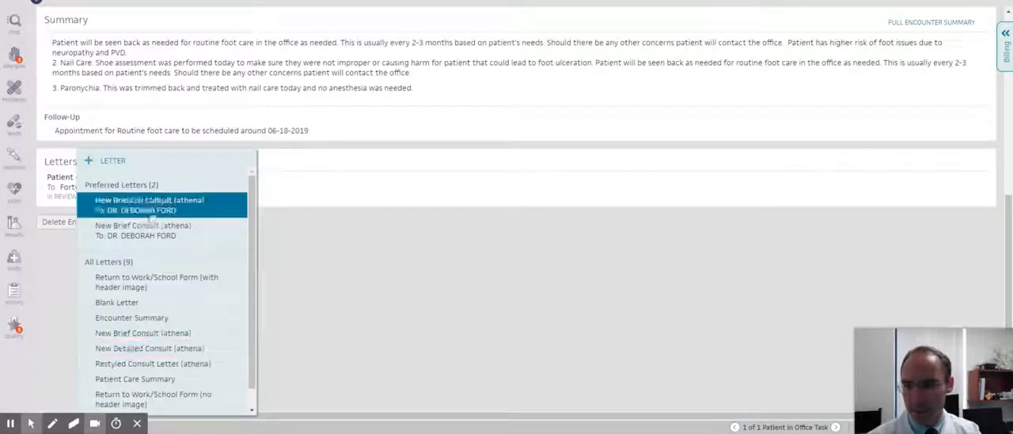
left_click(151, 202)
left_click(342, 262)
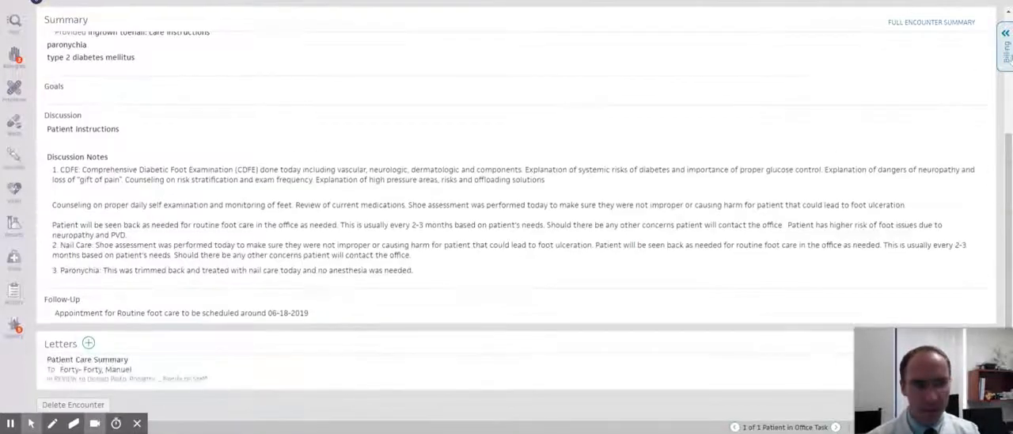
In Billing, set the E&M procedure code to 99203, make E11.42 its first ICD-10 code in place of L60.0, and remove the duplicate fourth code.
left_click(1007, 54)
scroll(760, 172, "down", 5)
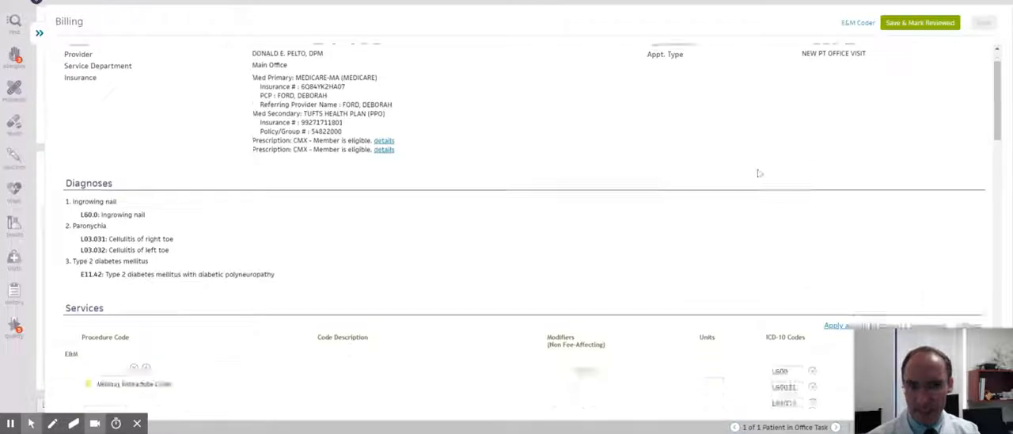
left_click(105, 94)
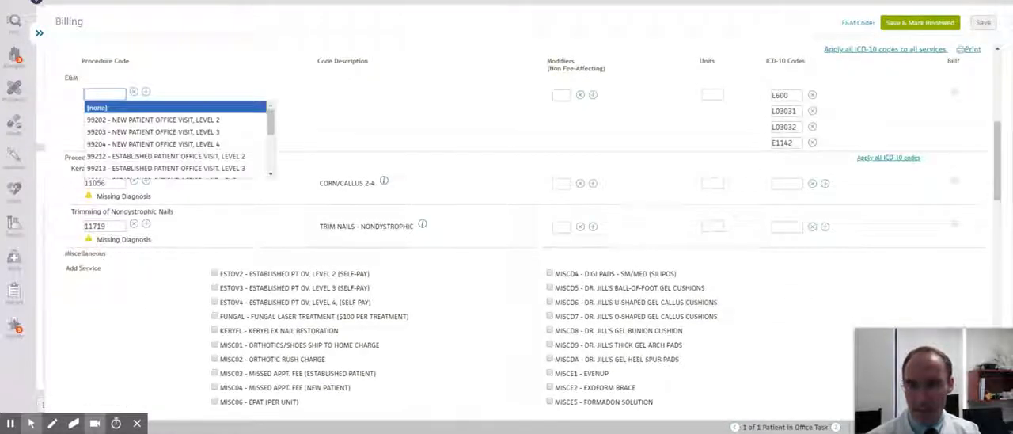
left_click(143, 133)
left_click(844, 148)
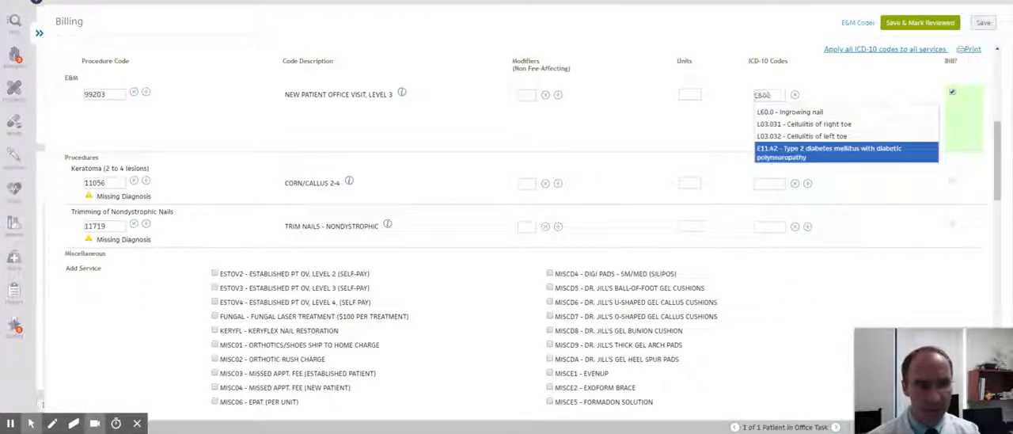
left_click(800, 143)
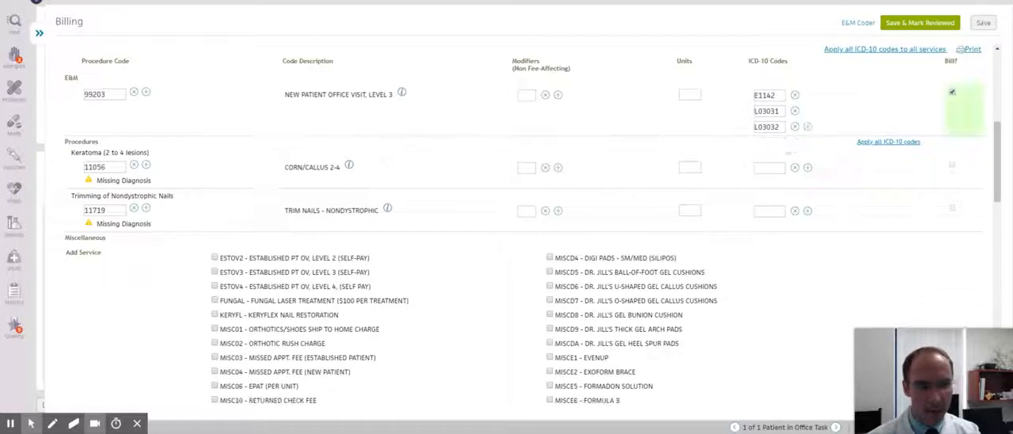
Assign ICD-10 code L60.0 (ingrowing nail) to the nail trimming procedure 11719 and save the billing.
left_click(769, 167)
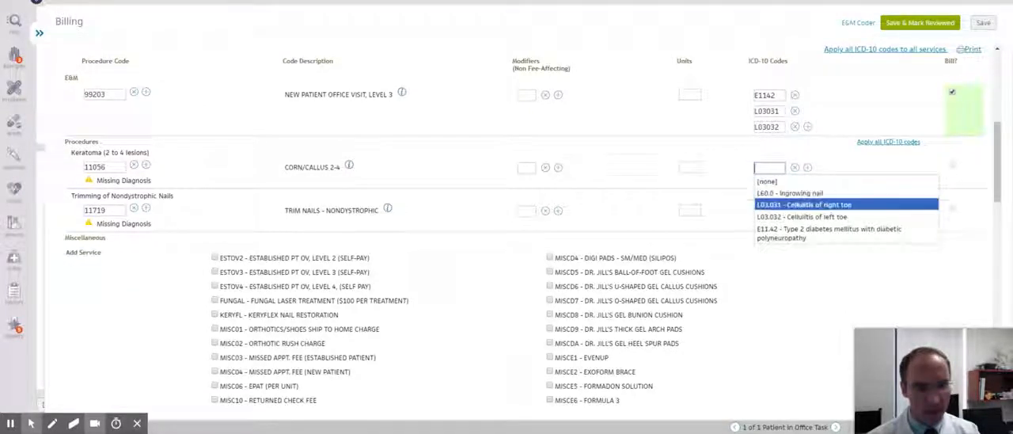
left_click(636, 181)
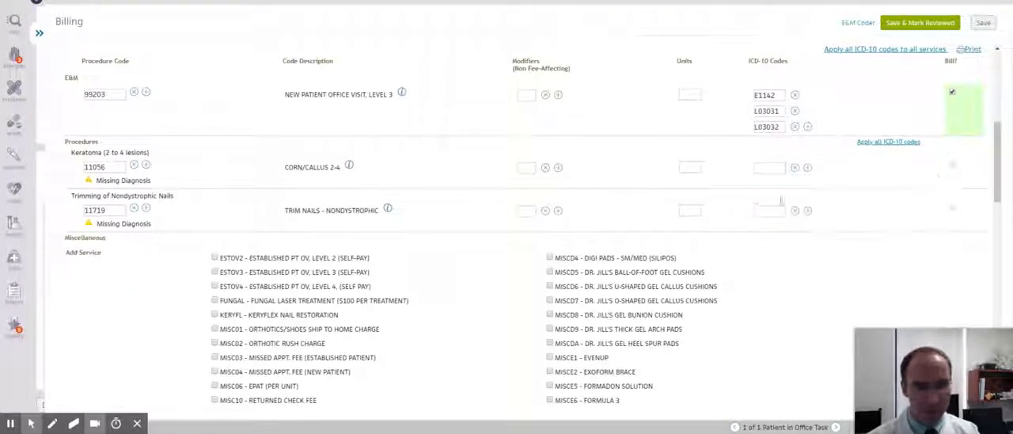
left_click(769, 211)
left_click(781, 236)
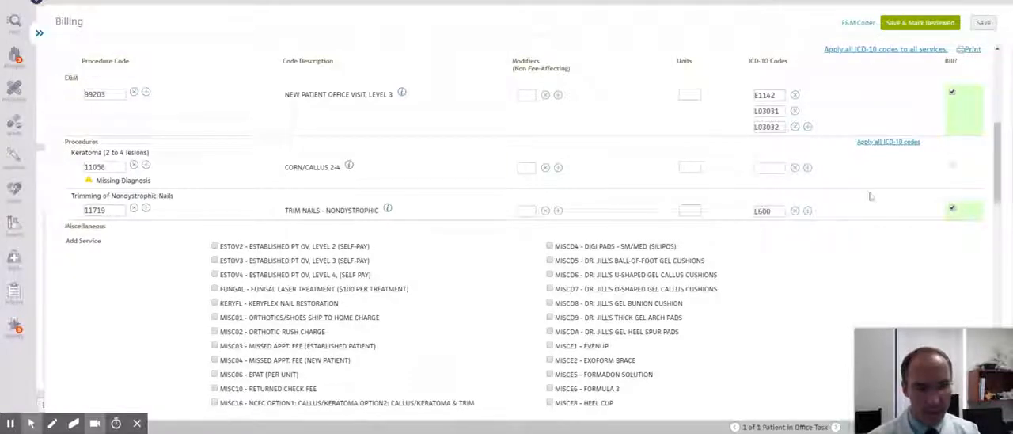
left_click(986, 25)
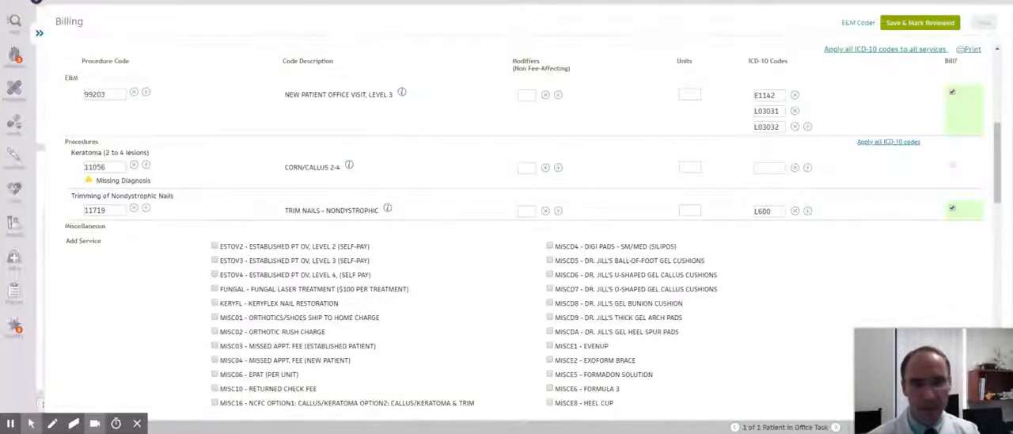
Add the foot callus diagnosis to the Assessment & Plan and sign the pending order.
scroll(101, 109, "up", 5)
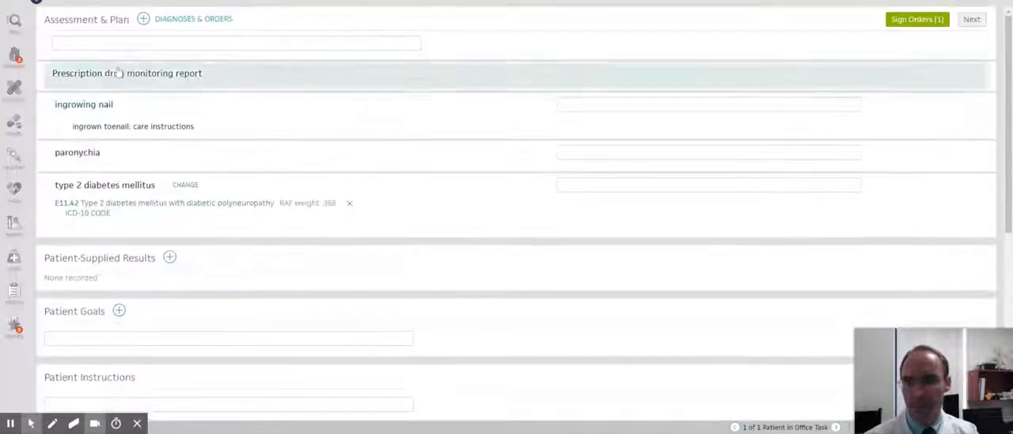
left_click(143, 19)
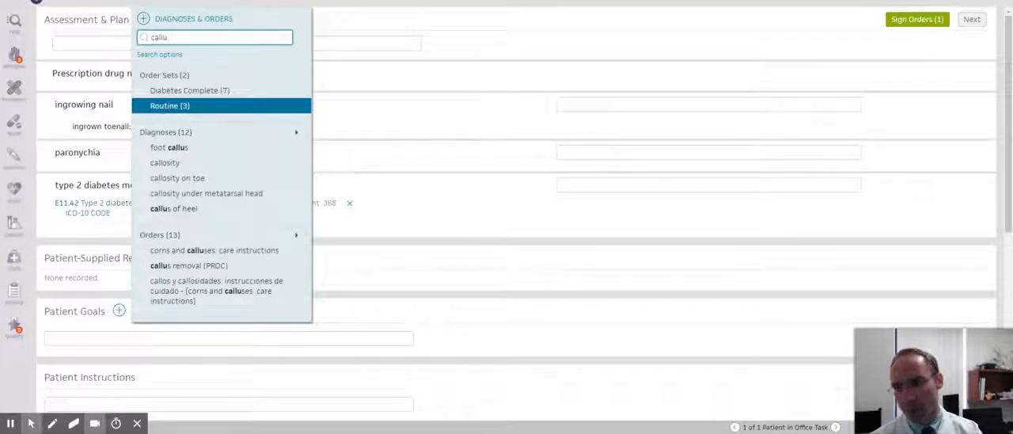
left_click(170, 147)
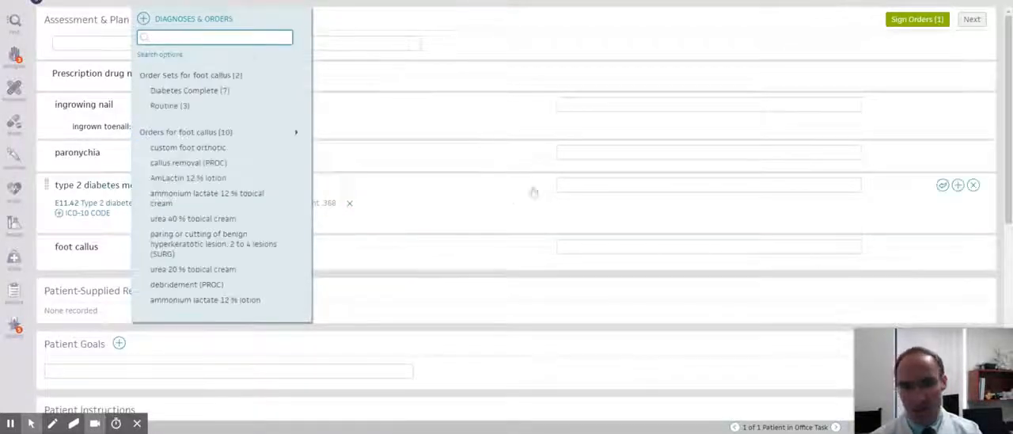
left_click(916, 20)
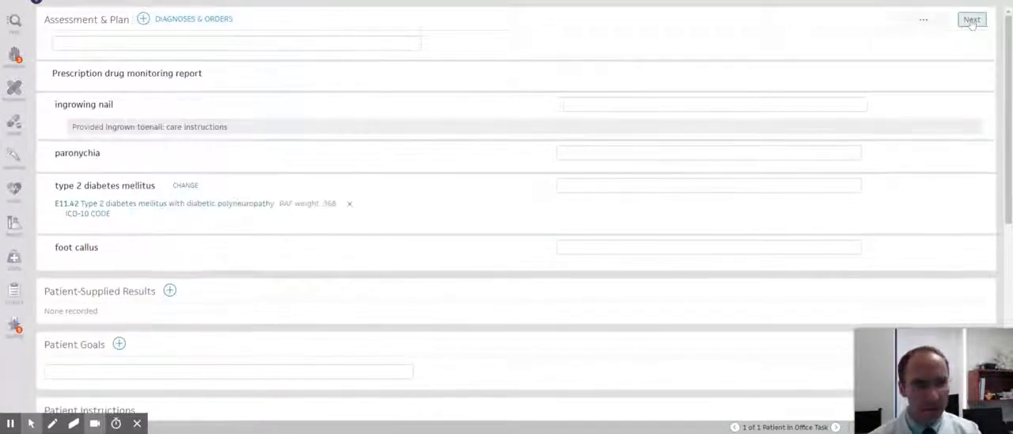
In Billing, assign ICD-10 code L84 (corns and callosities) to procedure 11056, save, and return to the encounter summary.
left_click(972, 22)
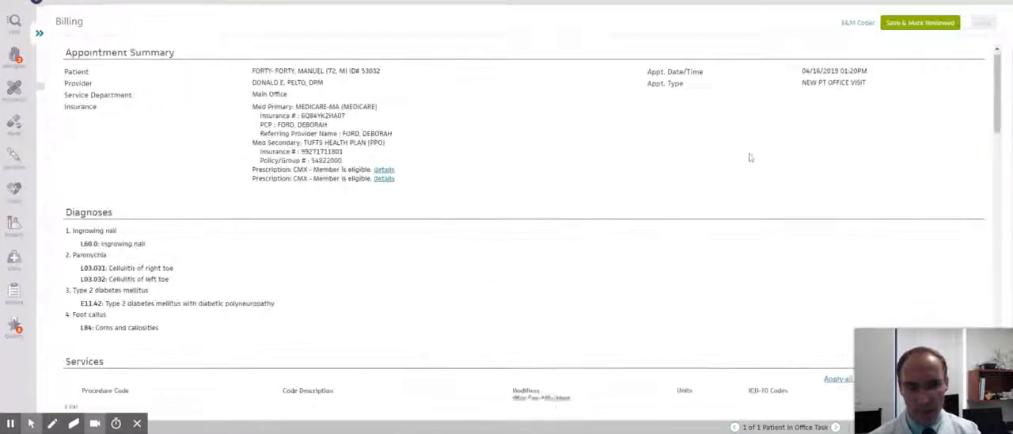
scroll(751, 157, "down", 5)
left_click(760, 191)
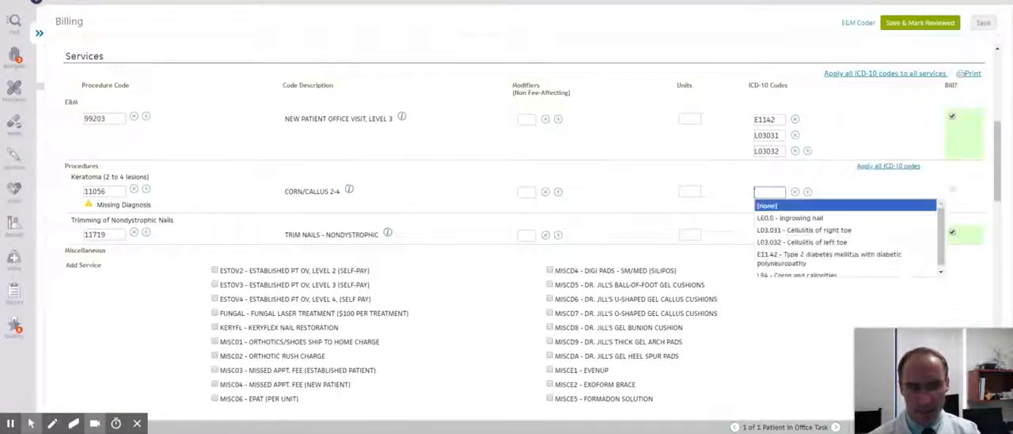
left_click(788, 271)
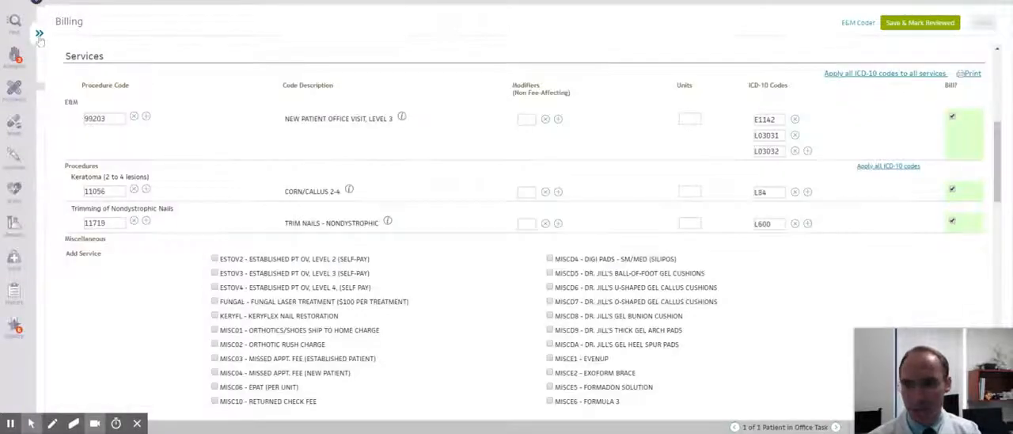
left_click(39, 35)
scroll(448, 119, "down", 10)
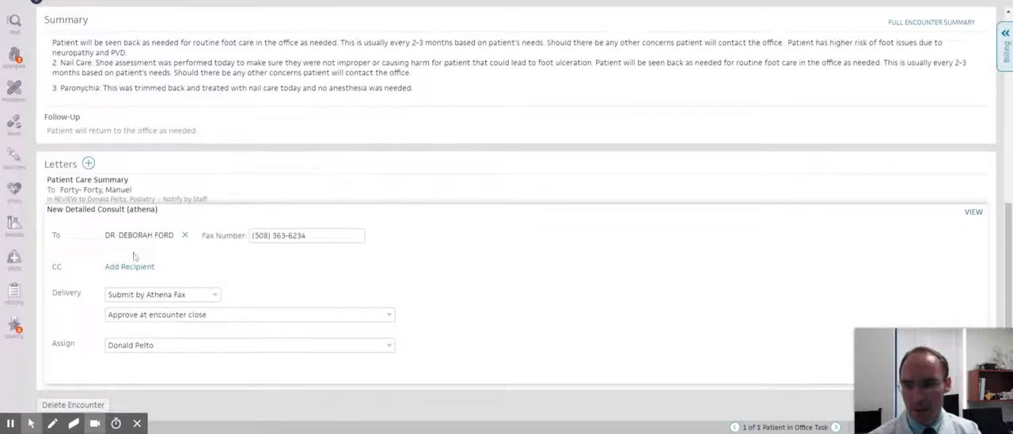
scroll(842, 65, "up", 5)
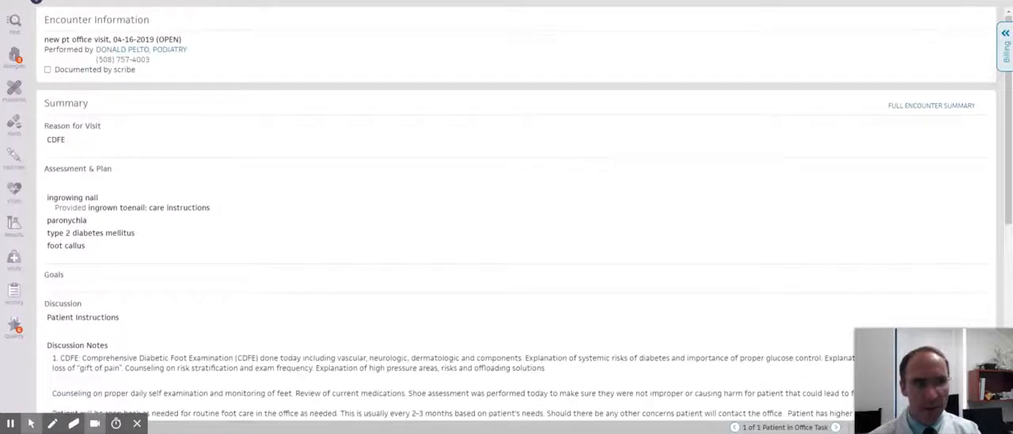